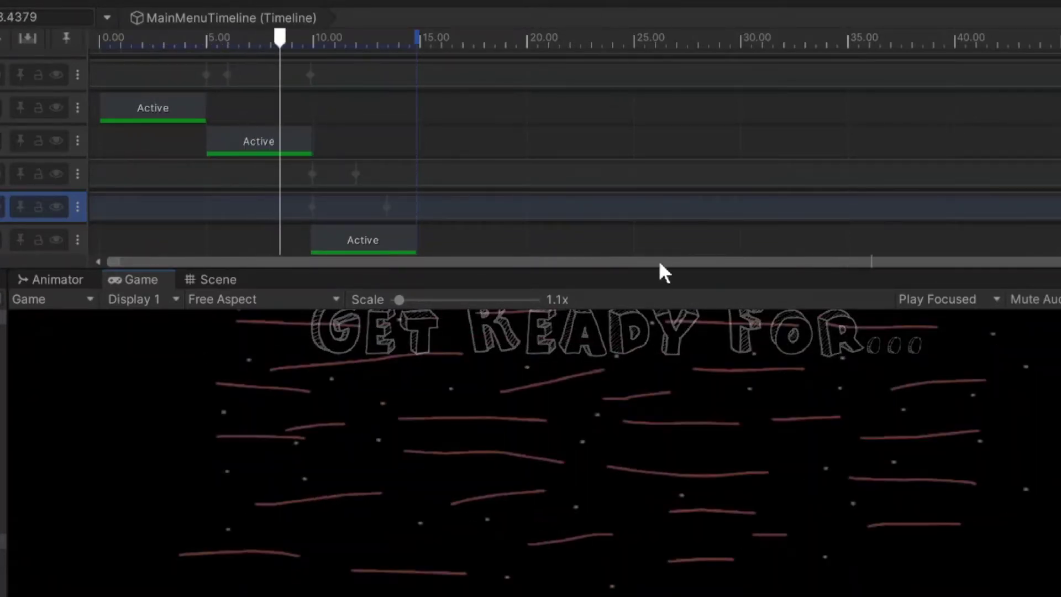
Enlarge the Game view to preview MainMenuTimeline from 'Get Ready For...' to the DOODLE-GAME menu.
drag(658, 267, 656, 236)
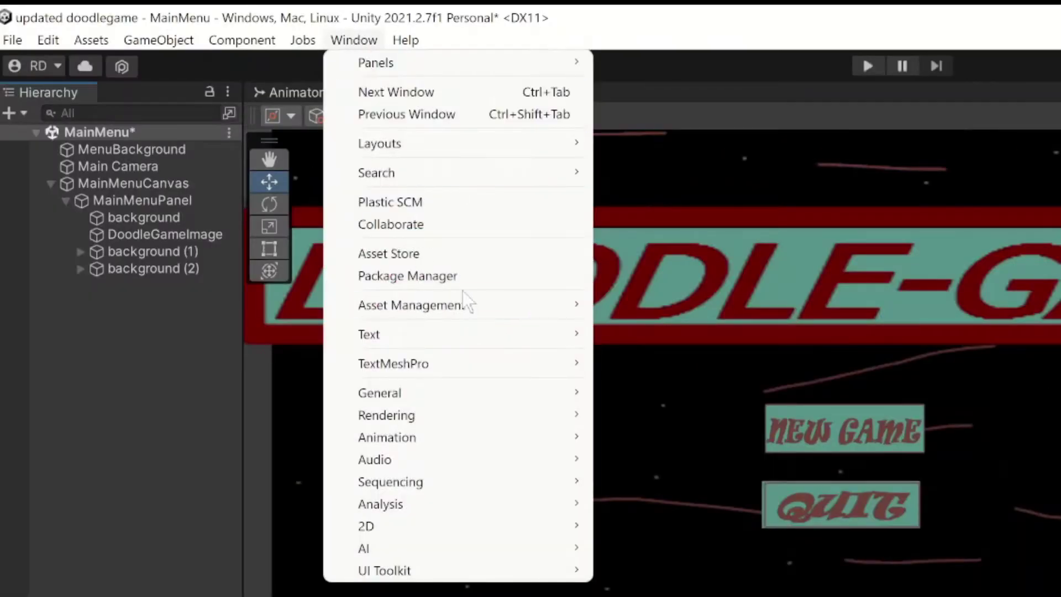
click(465, 278)
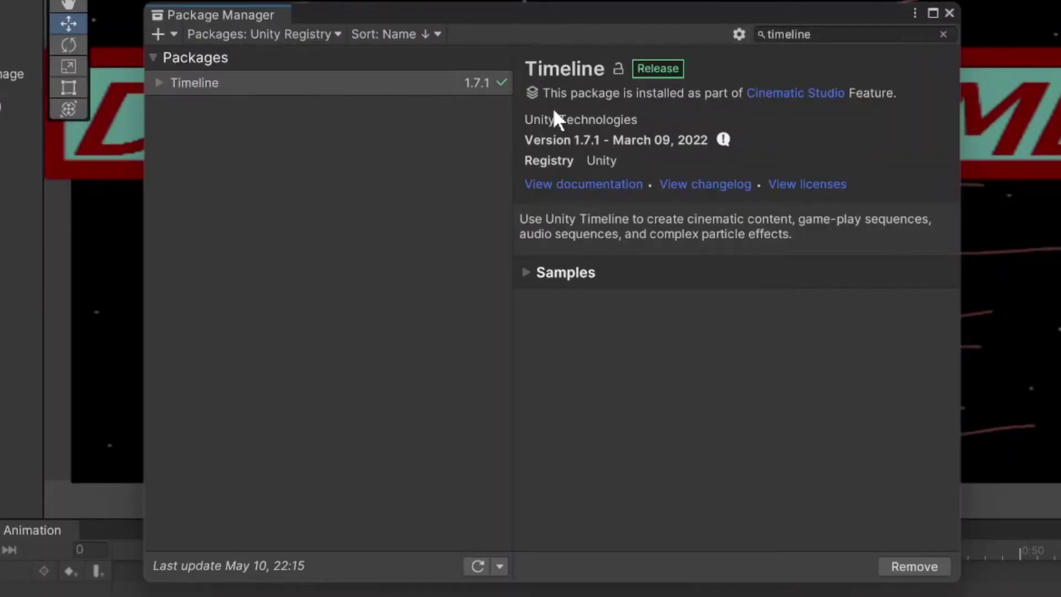
triple_click(523, 139)
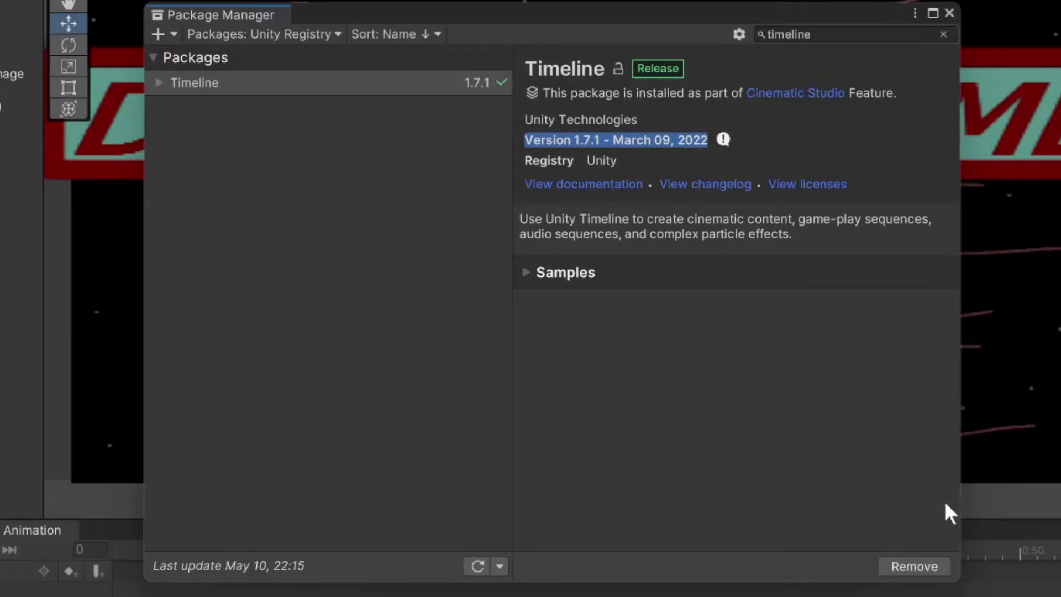
Close the Package Manager and create an empty GameObject named 'Timeline' in the MainMenu Hierarchy.
click(948, 12)
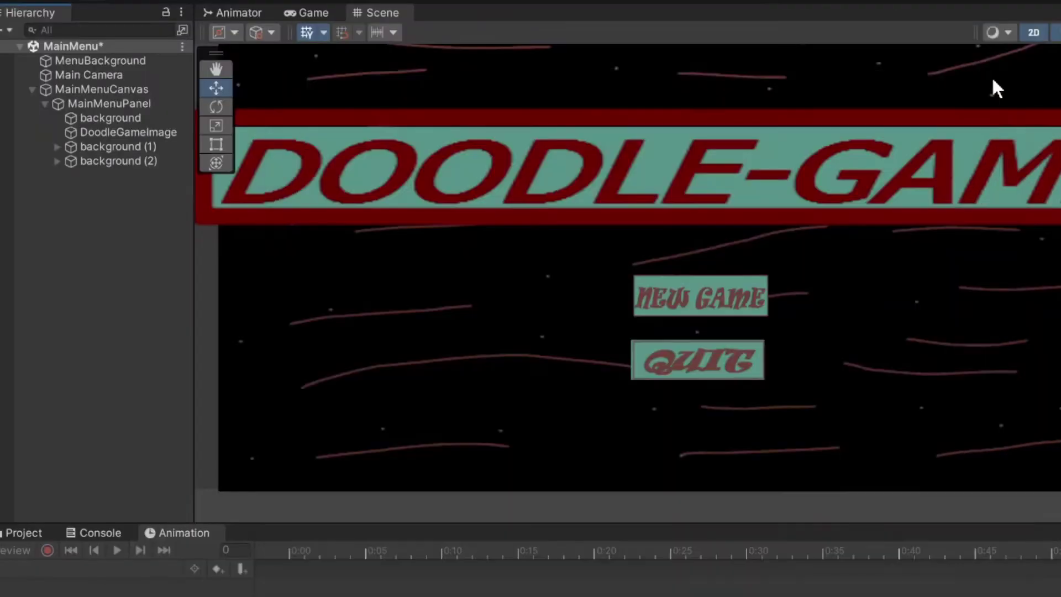
right_click(133, 229)
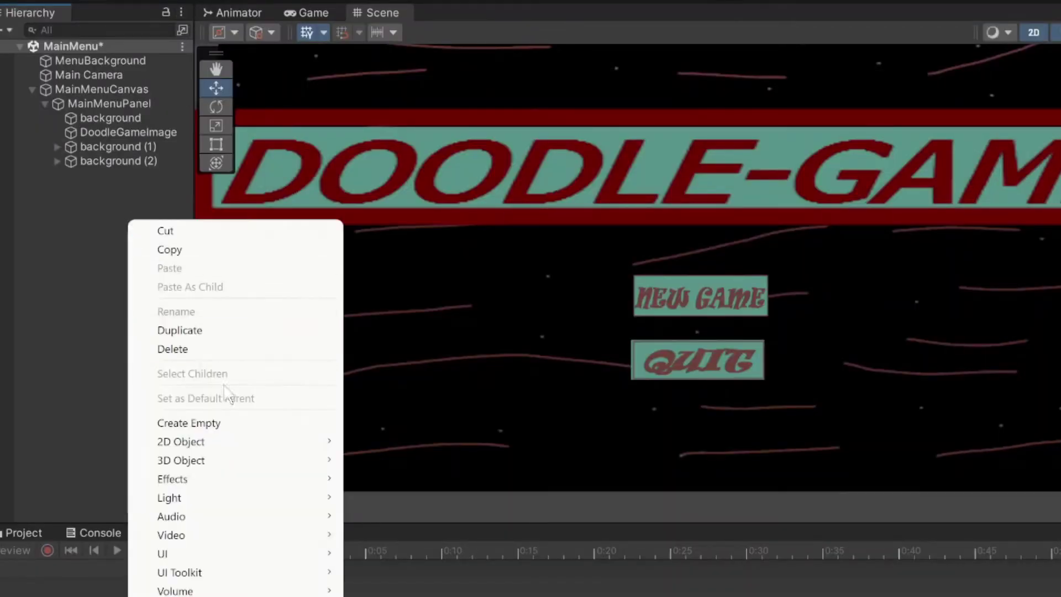
click(245, 425)
text(Timelinw)
key(Return)
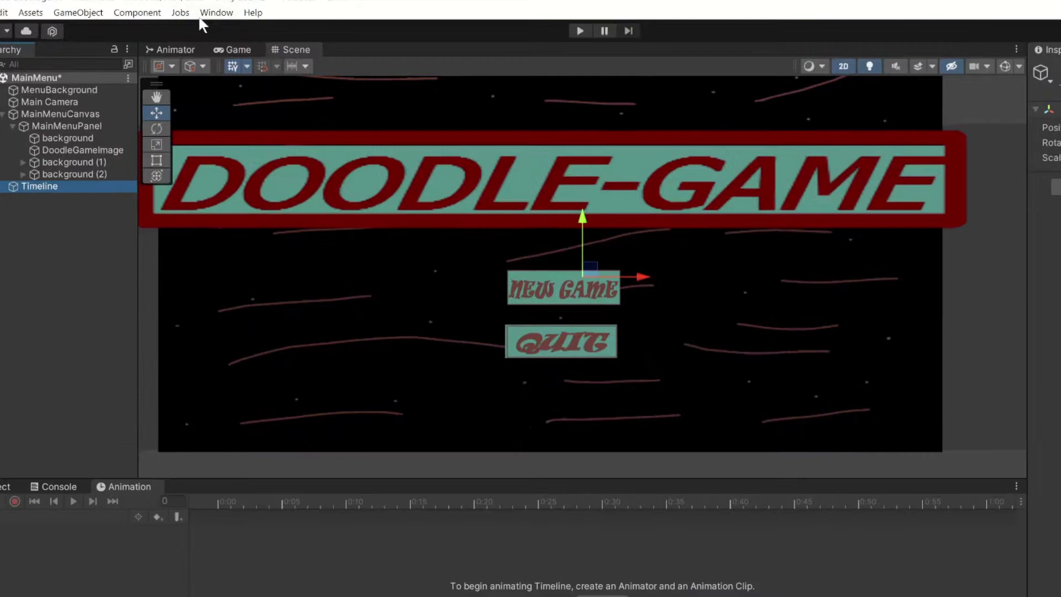
Open the Timeline window from Window > Sequencing and dock it full-width above the Scene view.
click(208, 21)
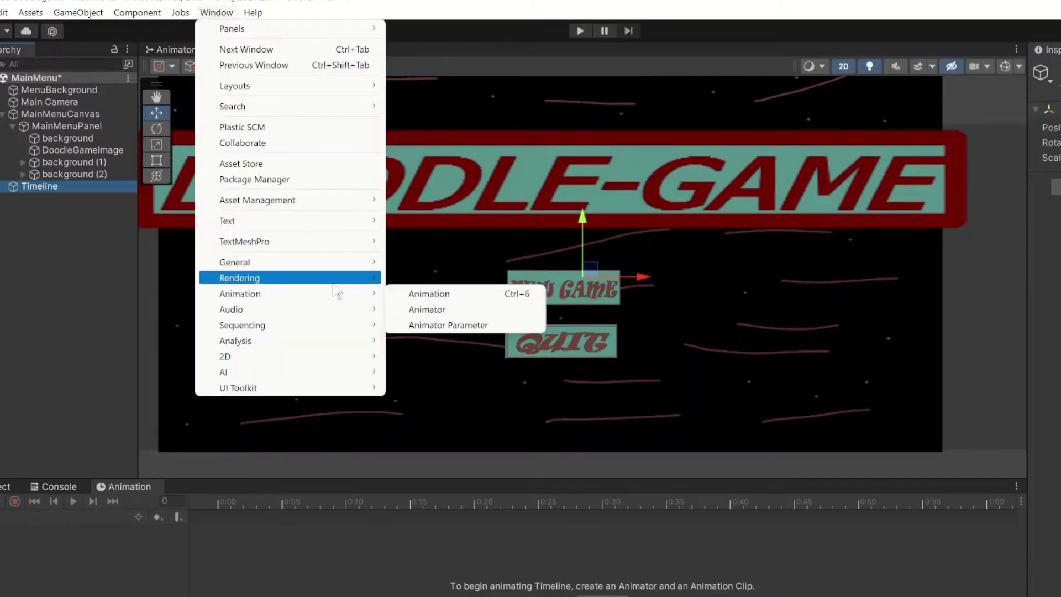
mouse_move(335, 284)
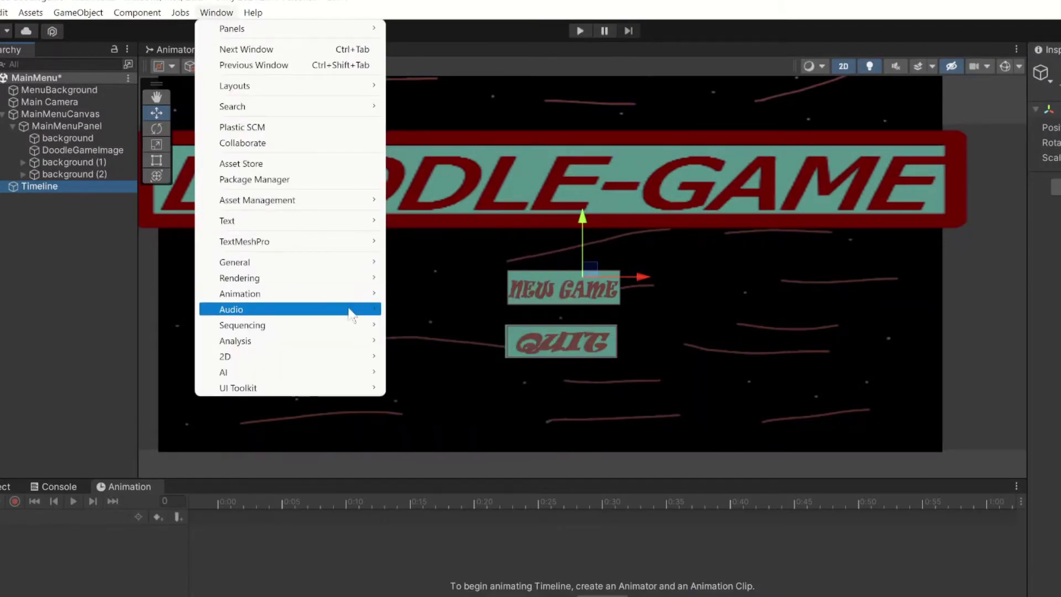
mouse_move(353, 330)
click(414, 325)
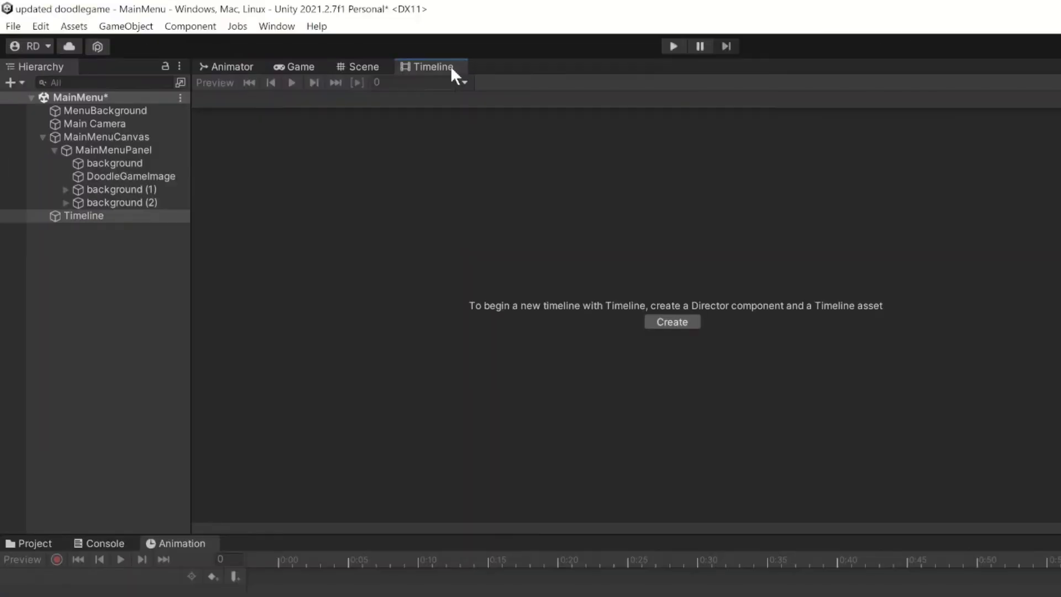
drag(331, 50, 334, 33)
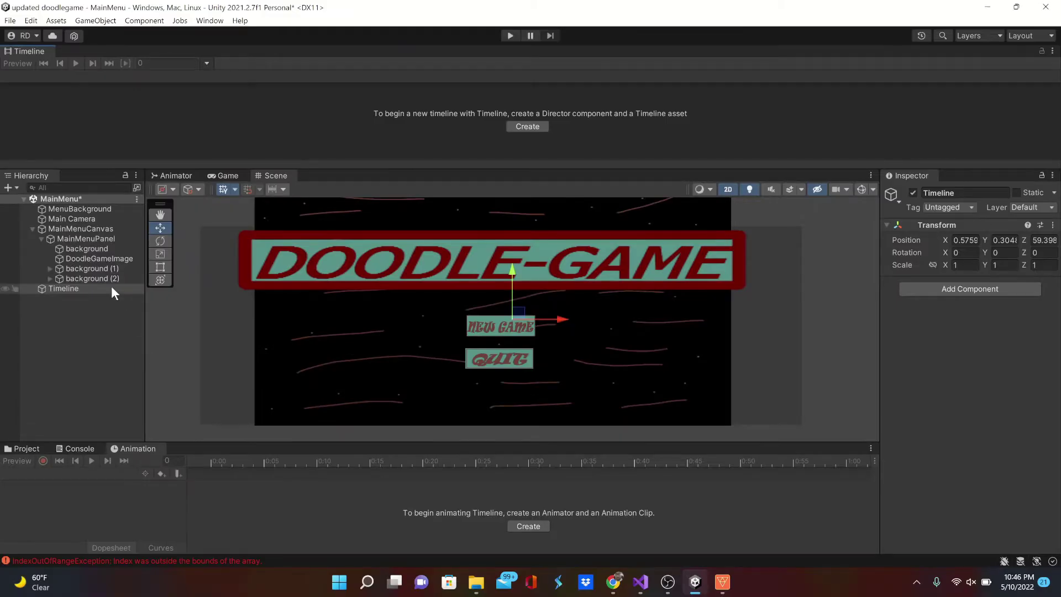
Give Timeline a Playable Director with a MainMenuTimeline asset saved in Assets/Timelines, replacing the old file.
click(112, 288)
click(713, 72)
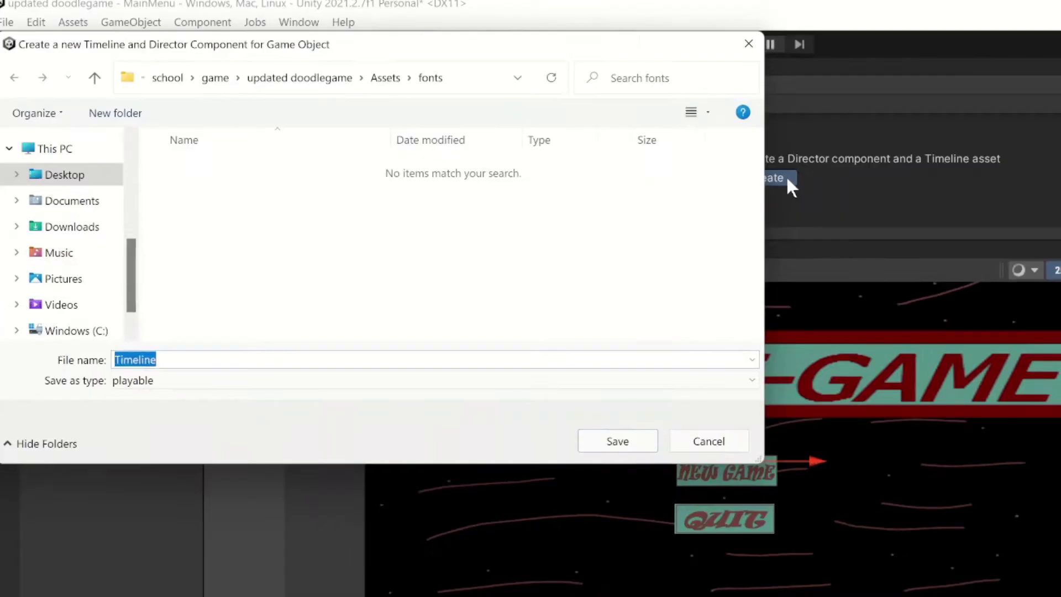
text(MainMenu)
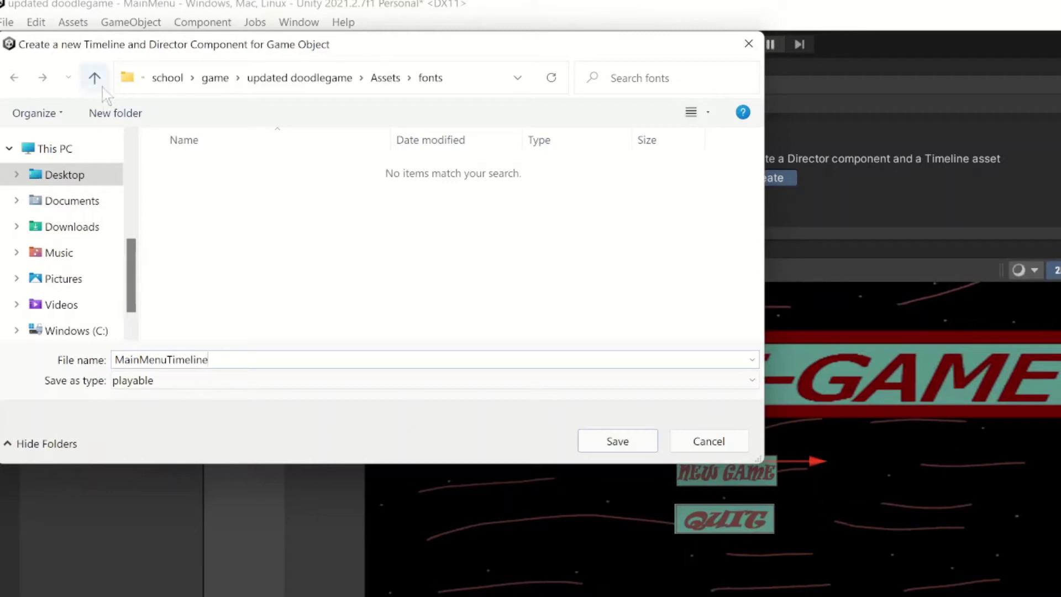
click(95, 77)
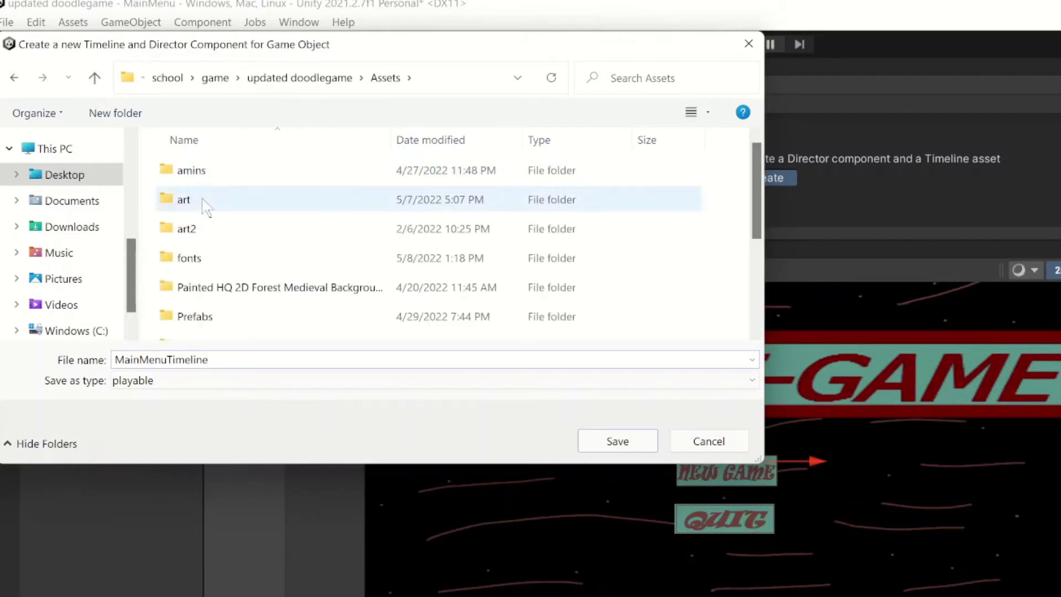
scroll(204, 209, down, 2)
click(235, 329)
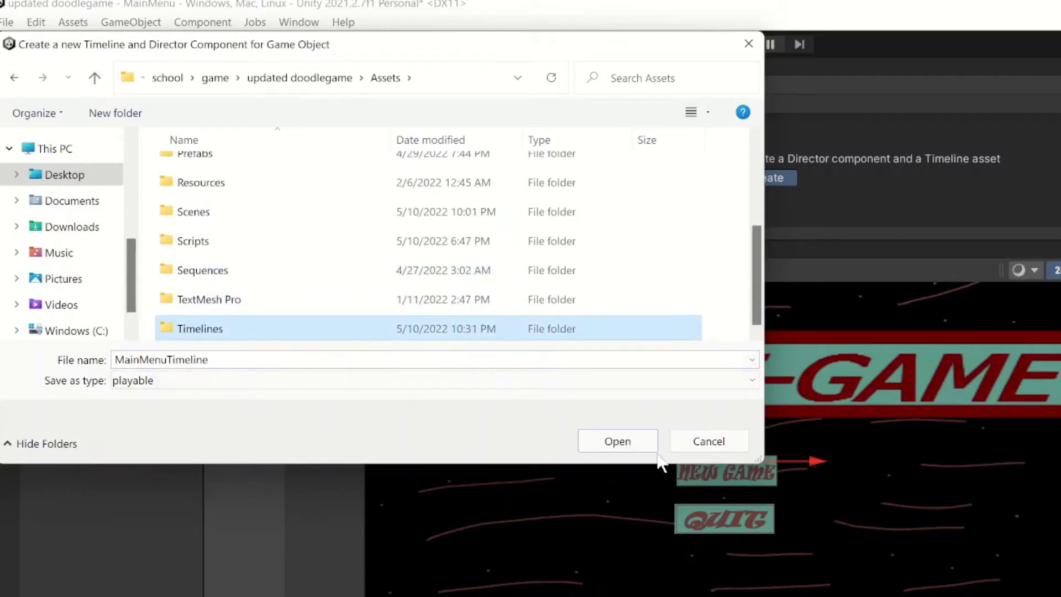
click(653, 453)
click(653, 453)
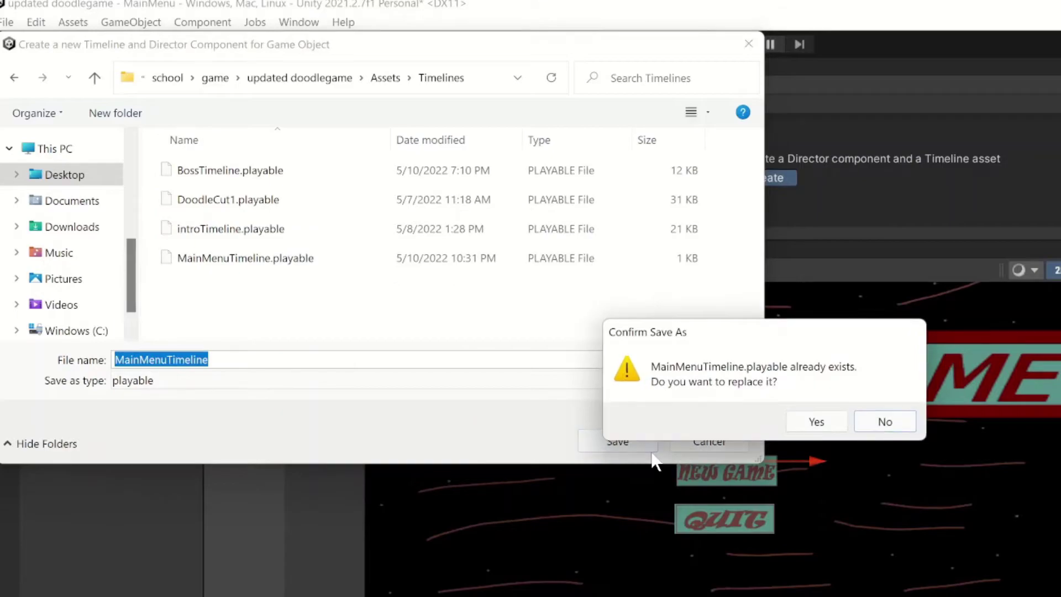
click(834, 419)
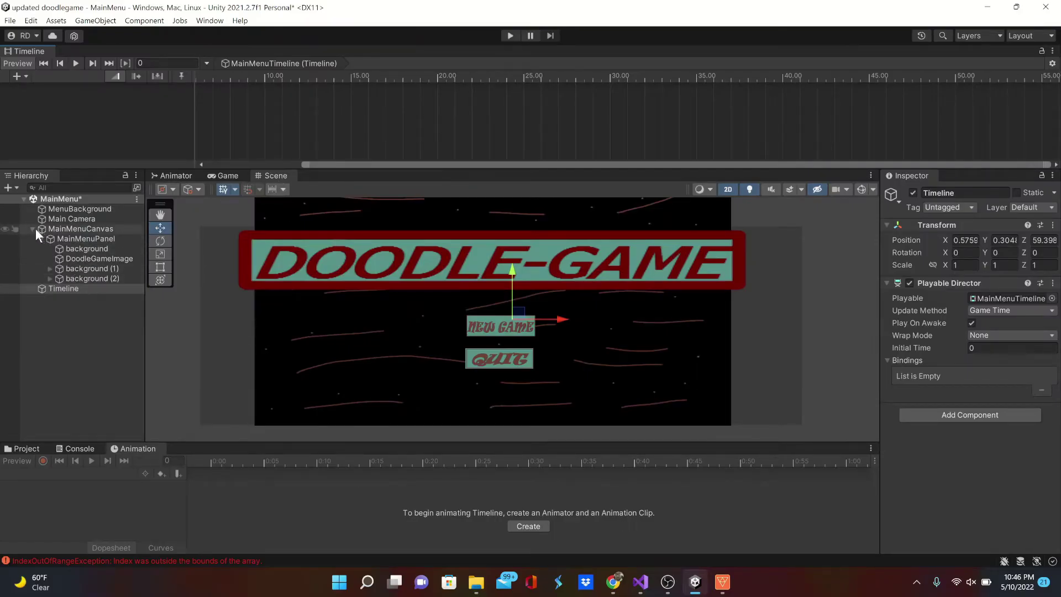
Deactivate MainMenuCanvas so the menu is hidden at the start.
click(51, 229)
click(913, 193)
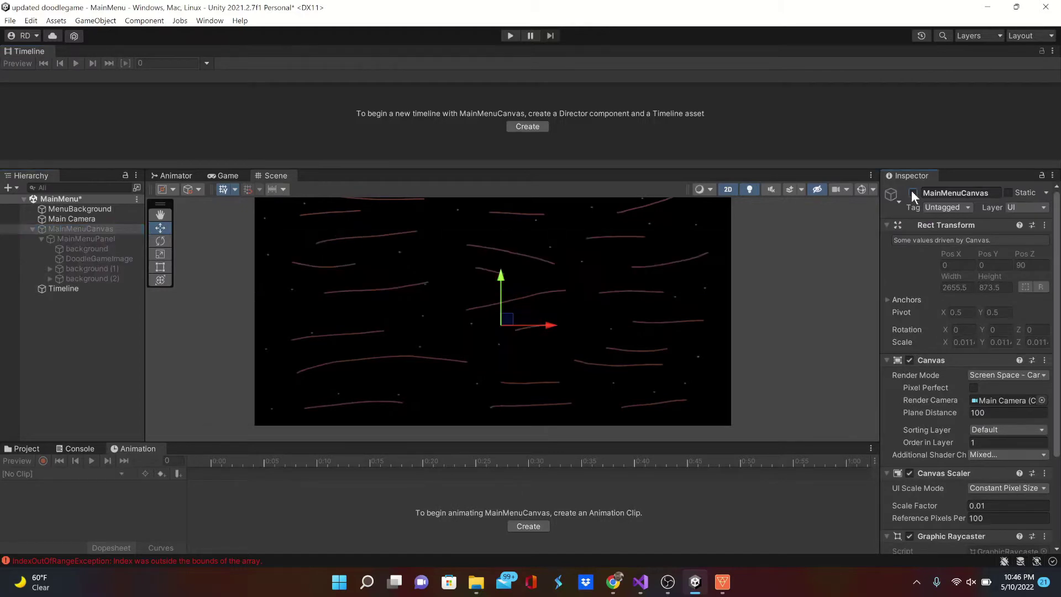
click(95, 289)
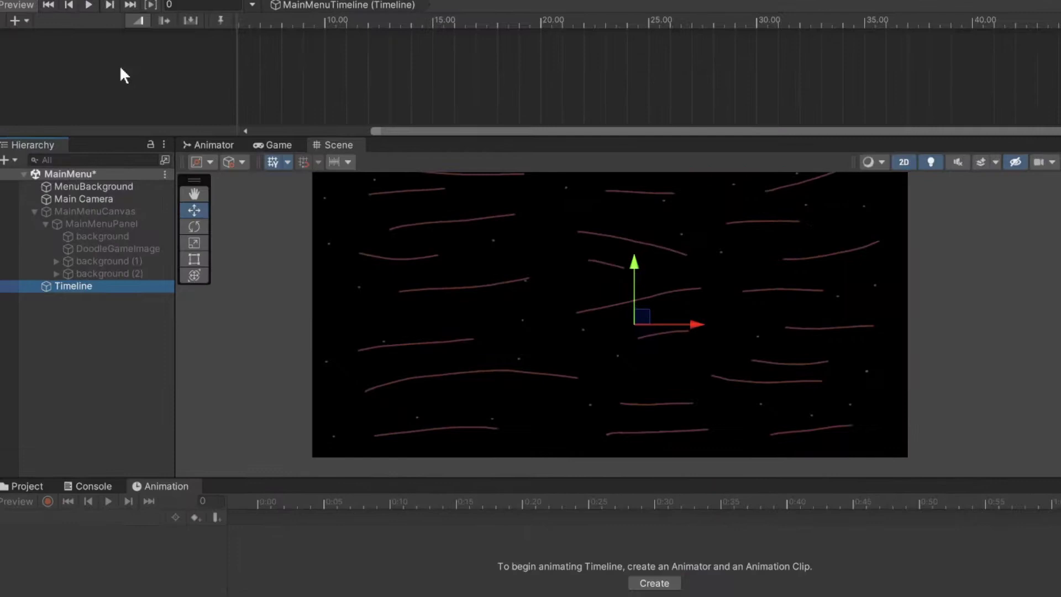
Add an Animation Track to MainMenuTimeline from the track-type menu.
right_click(102, 115)
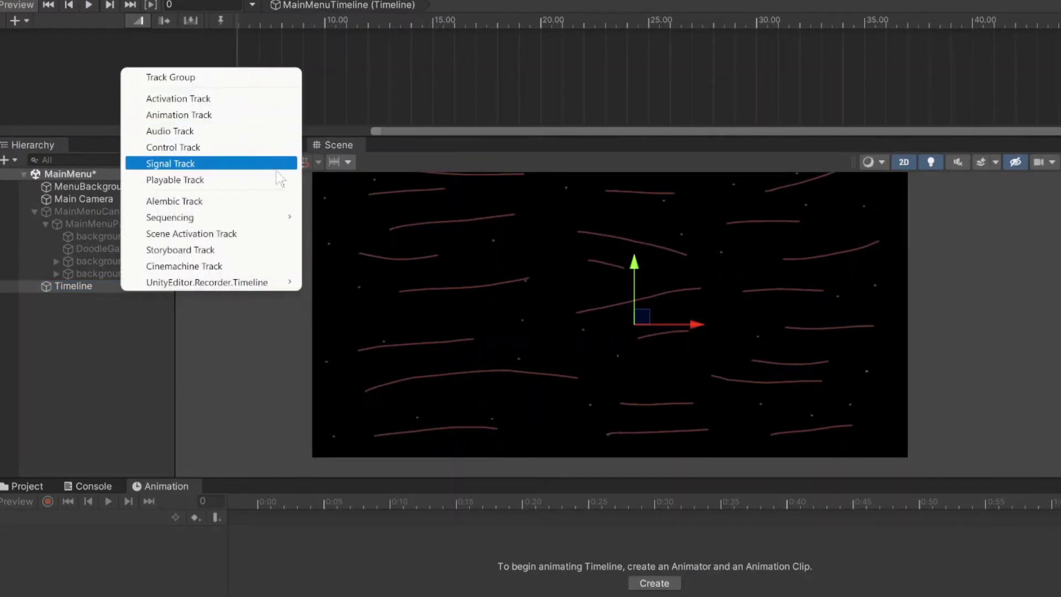
mouse_move(275, 216)
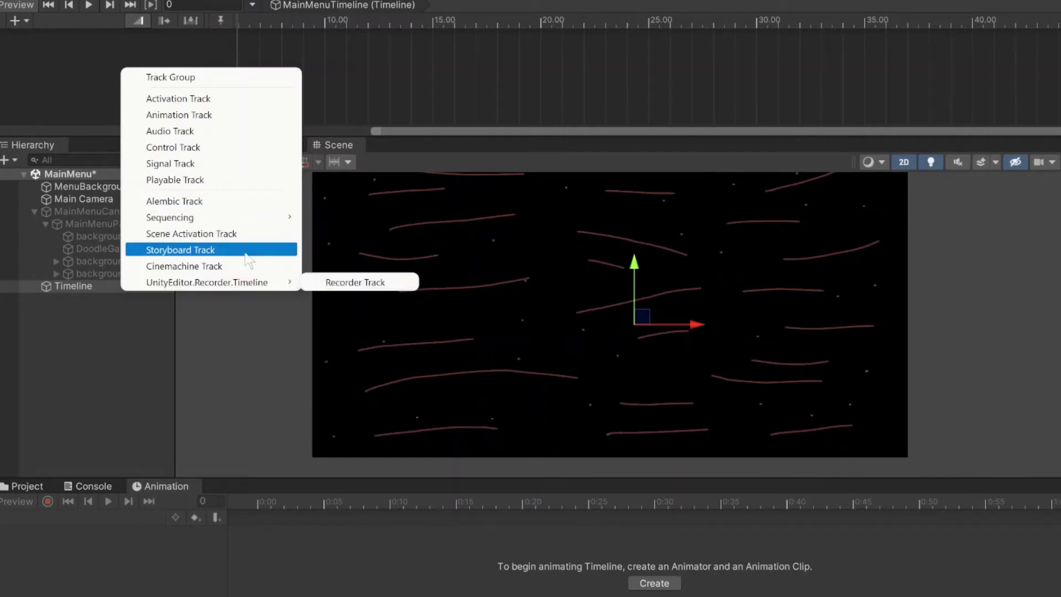
click(257, 114)
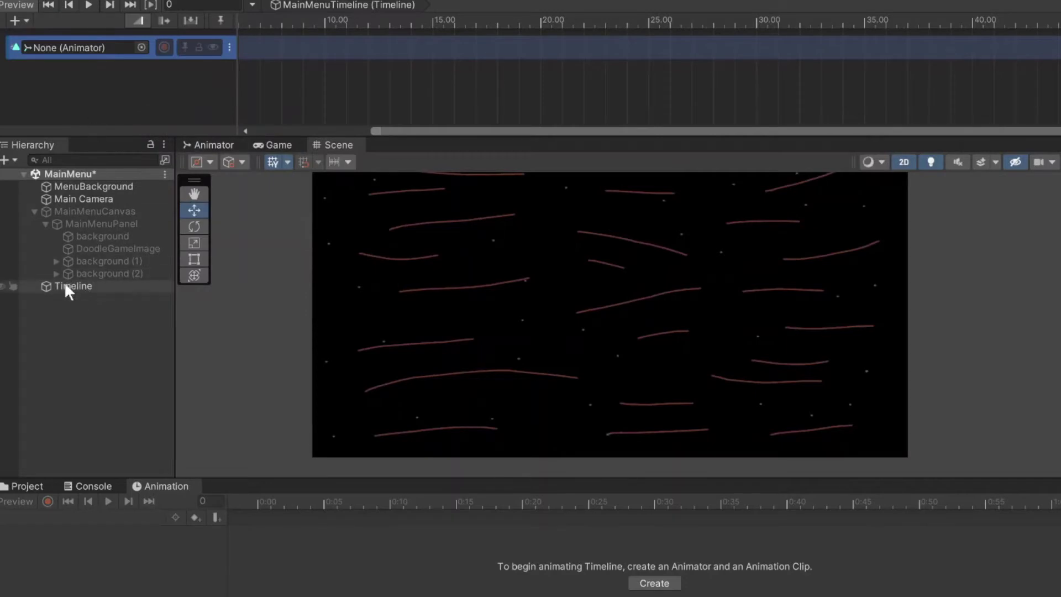
Create a TextMeshPro text named Intro under Timeline and start typing 'Straight Outta Bobb' as its text.
click(103, 287)
right_click(103, 288)
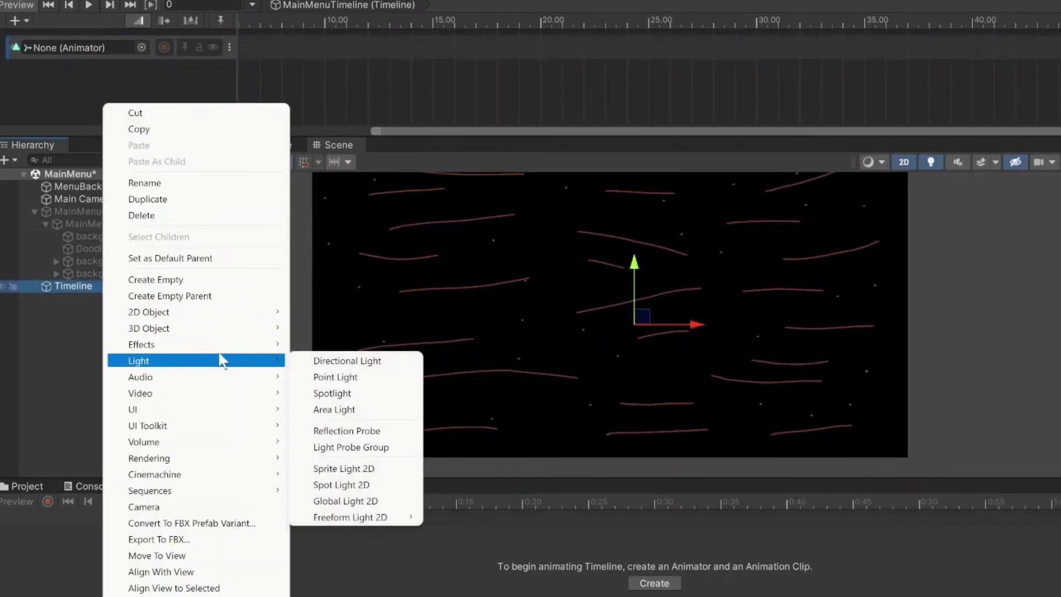
mouse_move(262, 409)
click(359, 426)
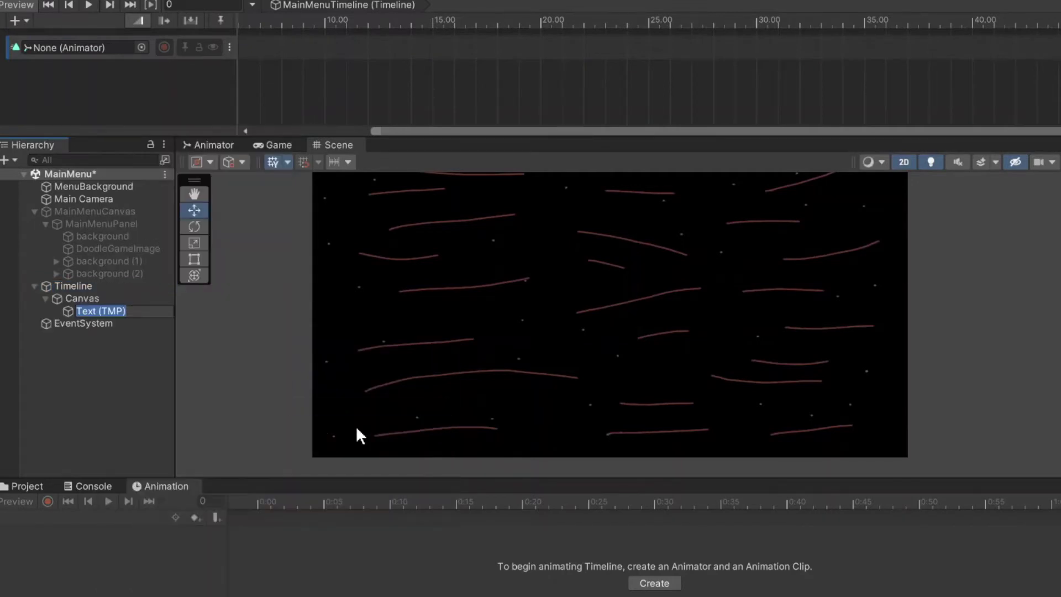
text(Intro)
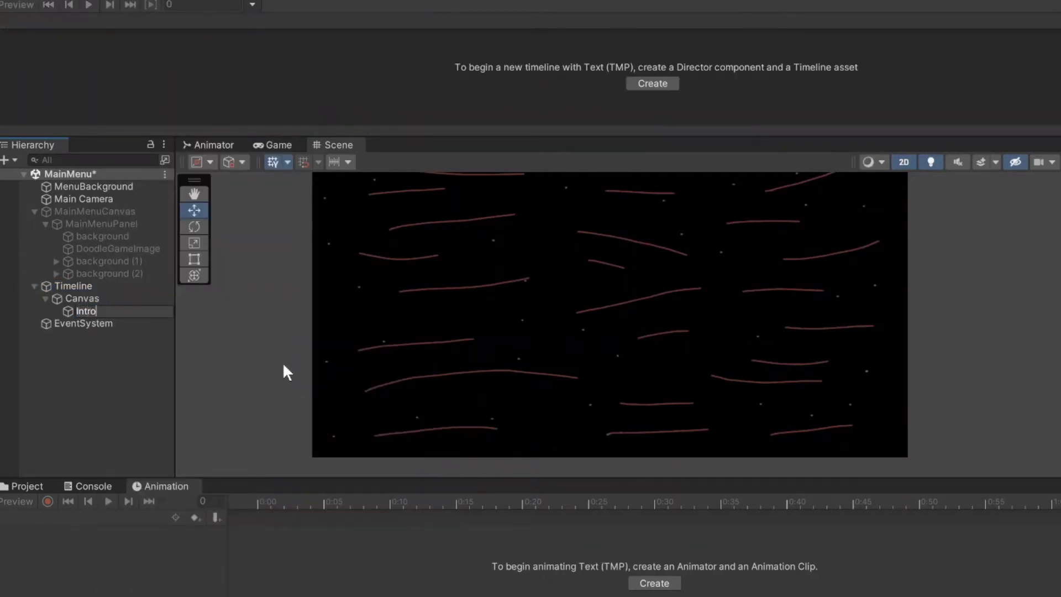
key(Return)
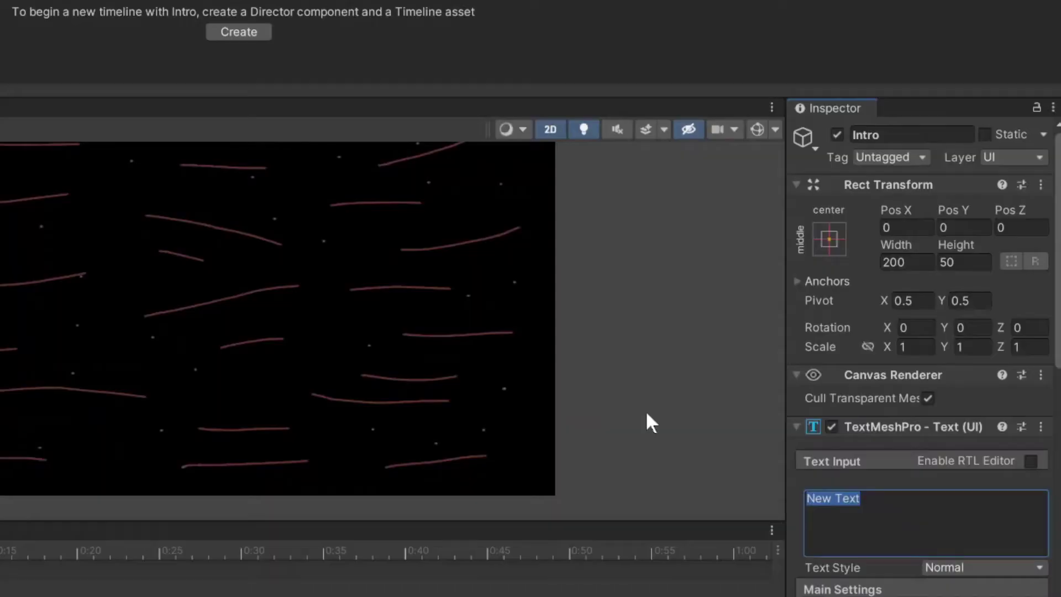
text(Straight Ou)
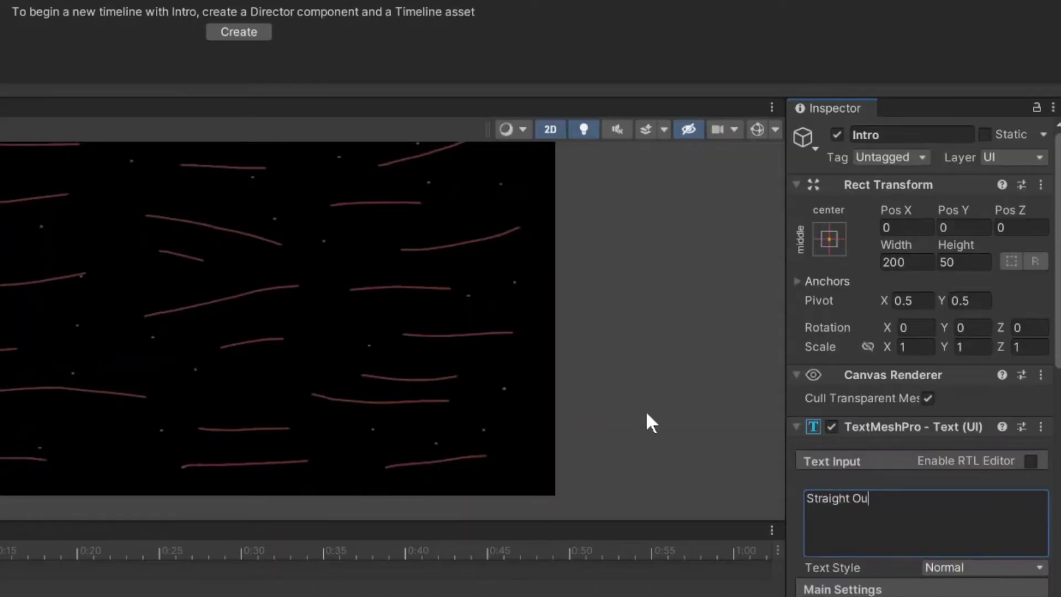
text(tta Bobbville...)
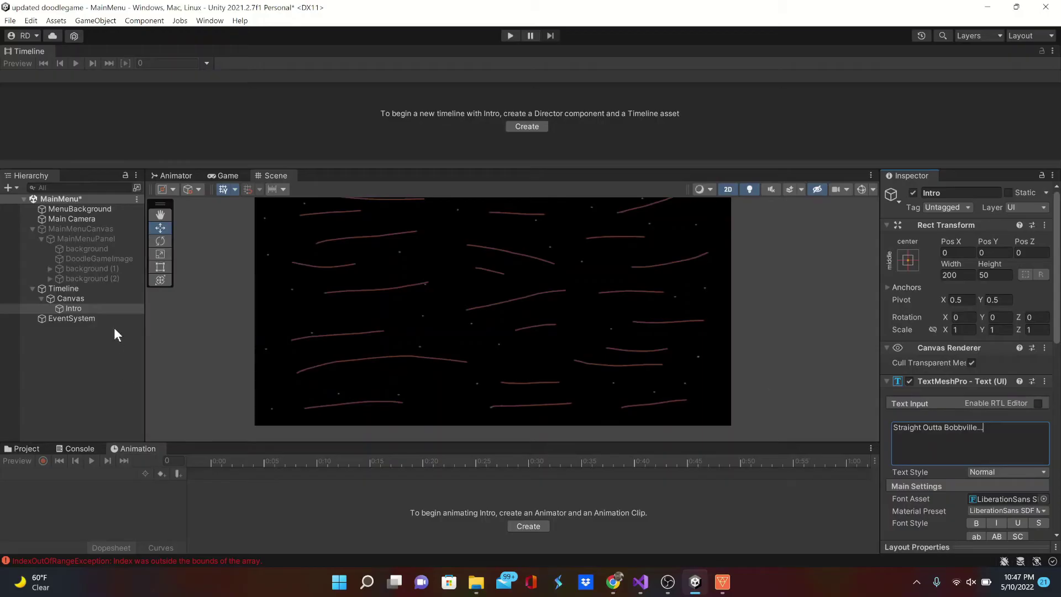
Set the Canvas render mode to Screen Space - Camera using Main Camera.
click(111, 301)
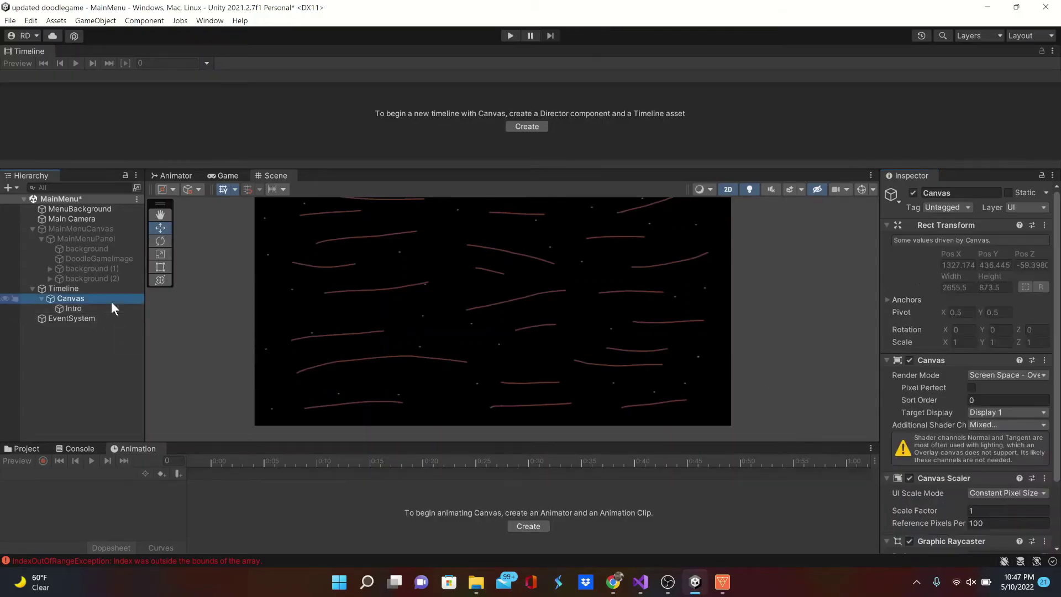
click(1005, 375)
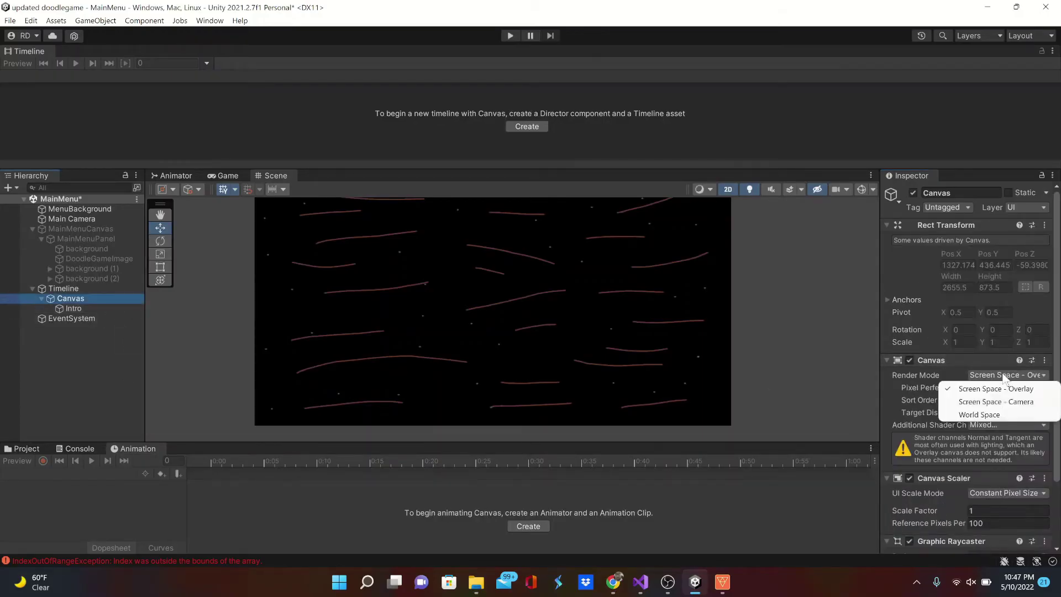
click(1004, 402)
drag(58, 220, 982, 400)
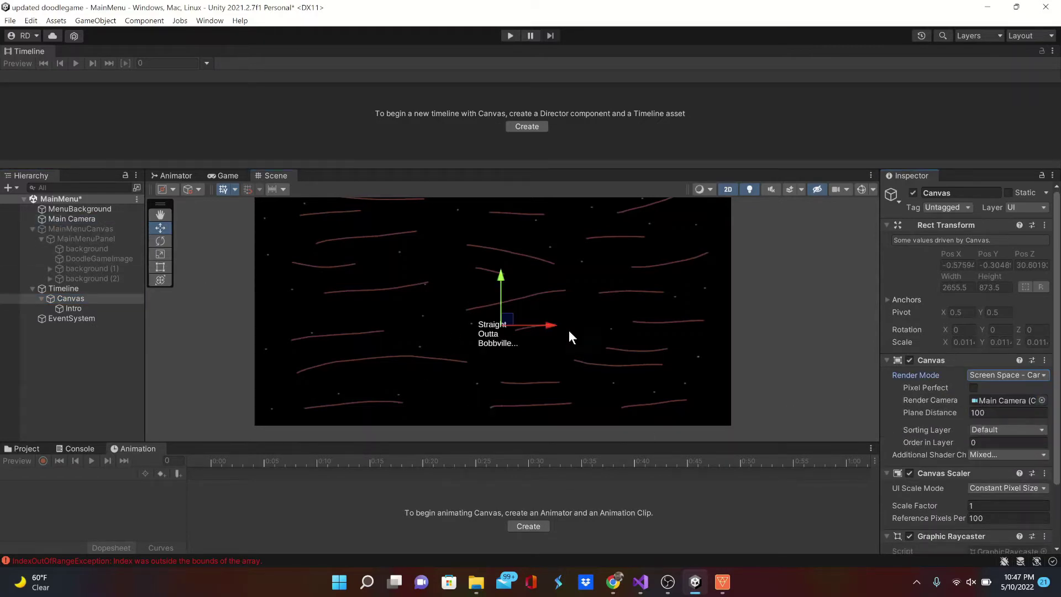
Focus the Scene view on the Intro text, recentre the camera frame, and reselect Intro.
double_click(72, 308)
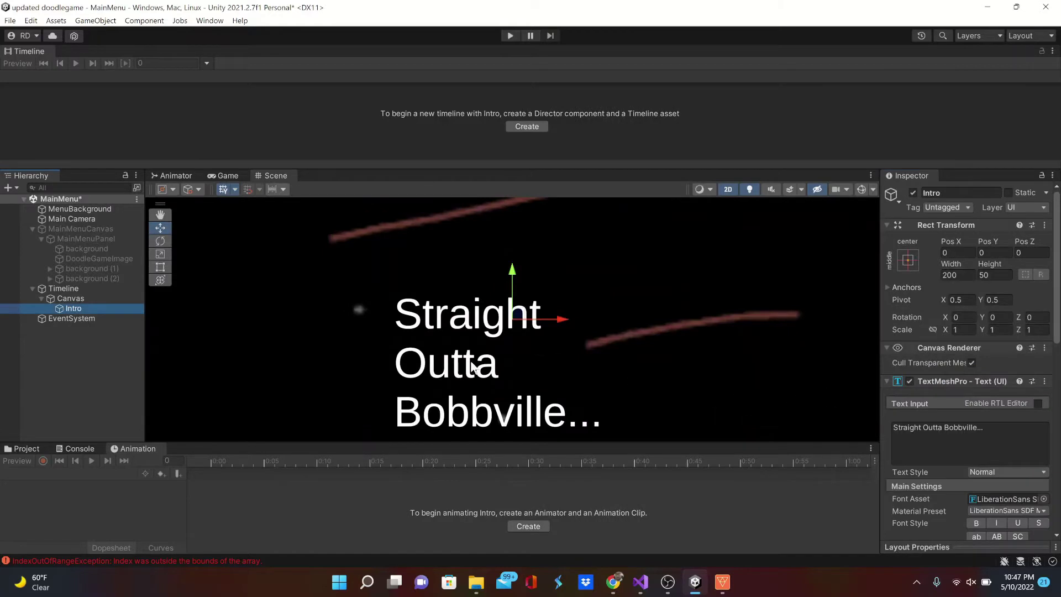
scroll(510, 375, down, 10)
scroll(511, 375, up, 5)
scroll(510, 374, up, 3)
scroll(512, 379, down, 1)
click(513, 350)
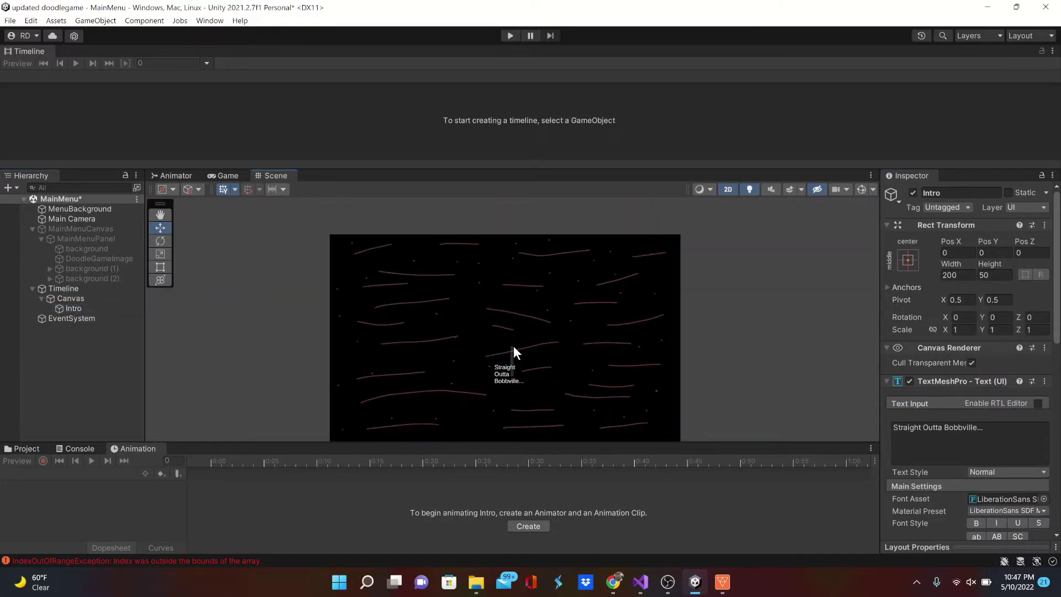
middle_drag(513, 350, 535, 309)
click(77, 309)
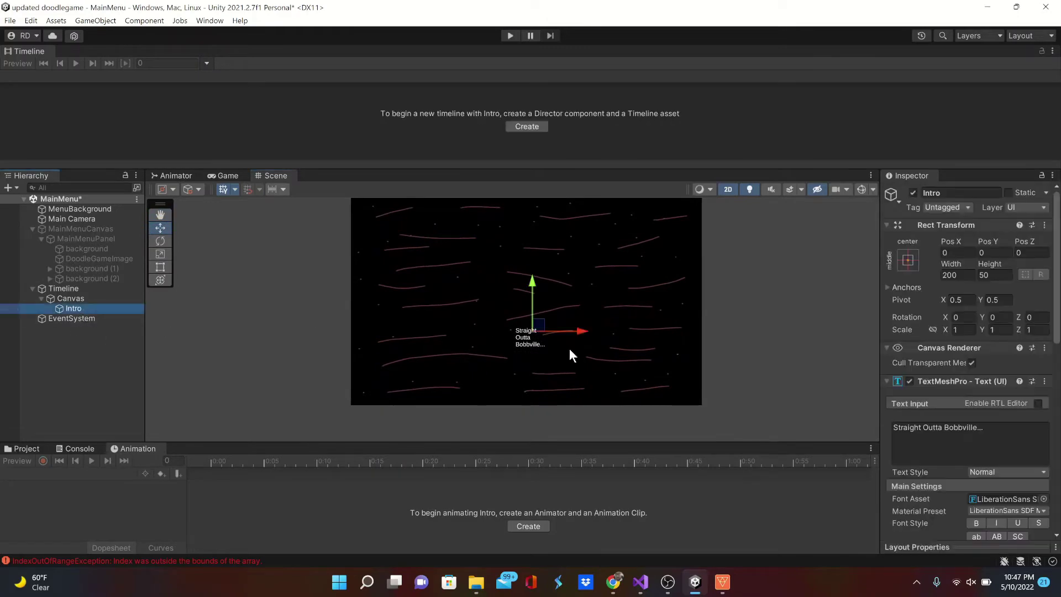
Apply the From Cartoon Blocks font to Intro and increase its font size.
scroll(971, 394, down, 6)
scroll(939, 409, up, 4)
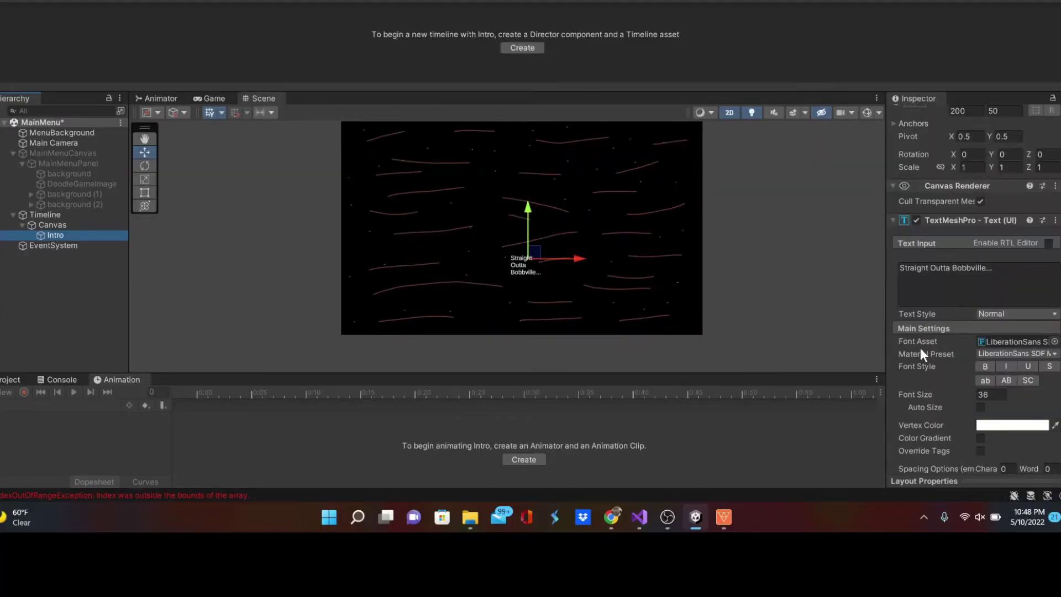
click(10, 380)
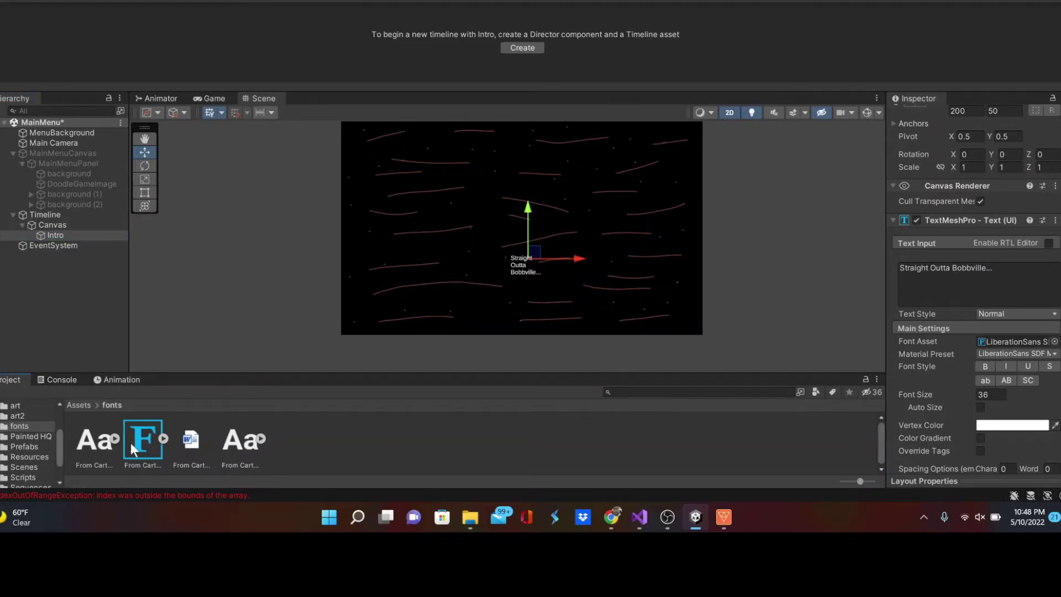
drag(131, 442, 1025, 343)
drag(928, 394, 353, 454)
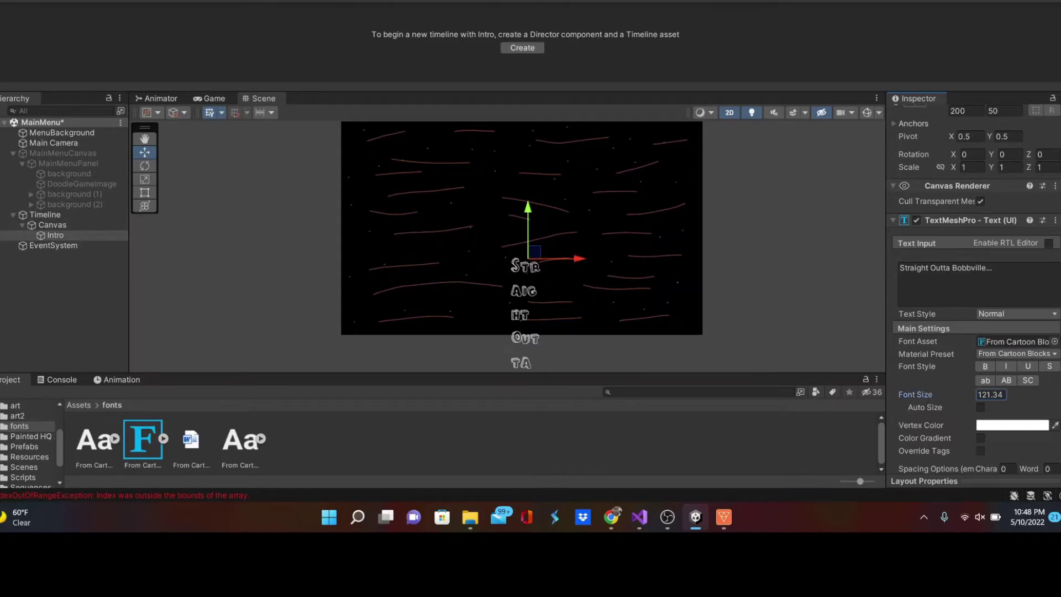
Resize the Intro text box to 1671.46 by 336.84 with font size 197.6.
click(145, 192)
drag(545, 264, 748, 320)
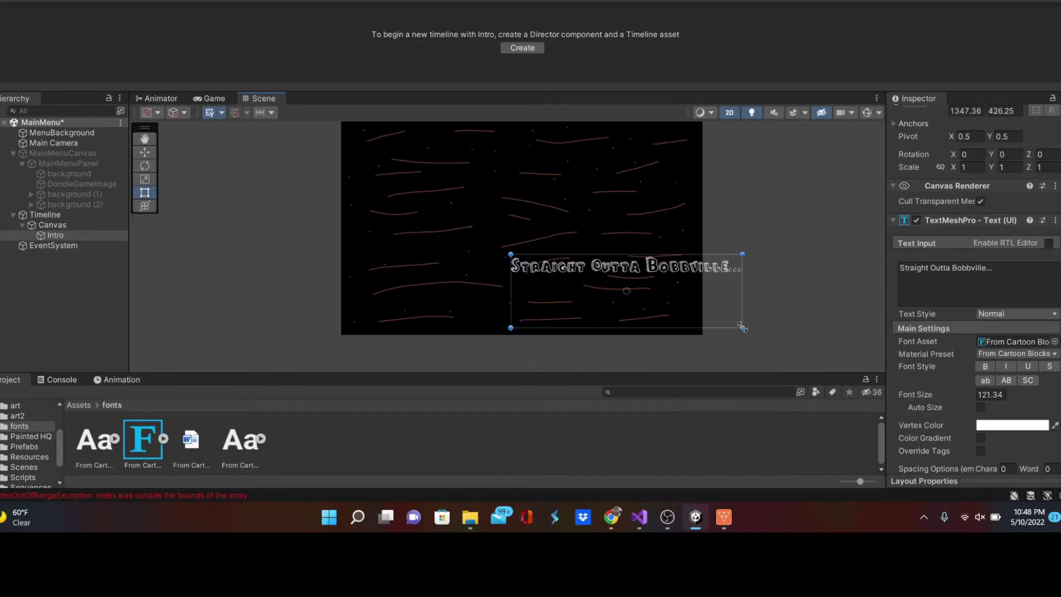
drag(535, 271, 430, 221)
mouse_move(917, 394)
mouse_down()
mouse_move(939, 394)
mouse_move(928, 394)
mouse_up()
mouse_move(512, 228)
middle_down()
mouse_move(529, 229)
mouse_move(515, 243)
middle_up()
drag(646, 286, 692, 275)
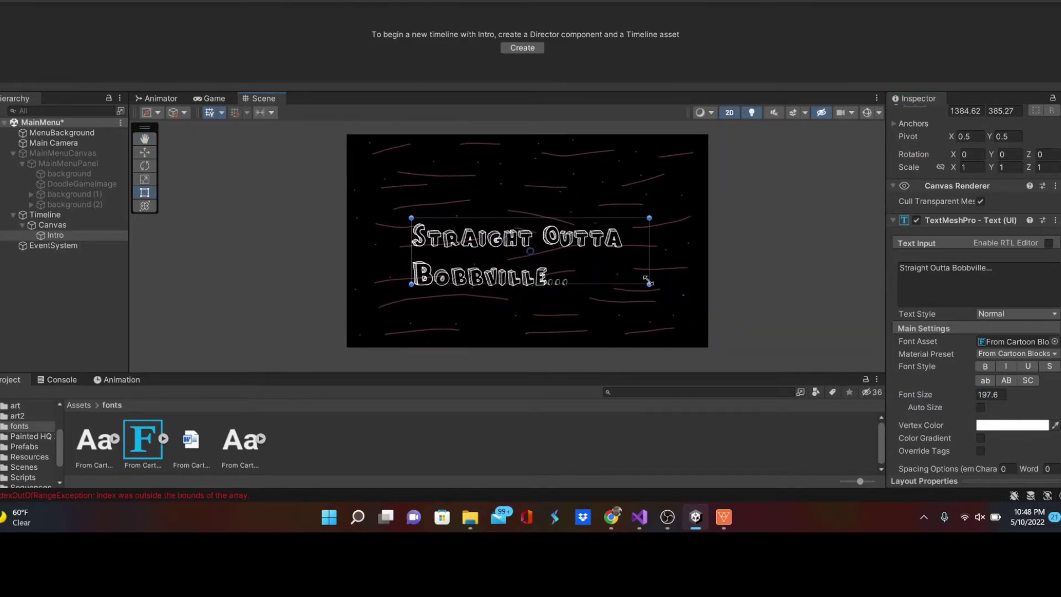
drag(517, 266, 522, 270)
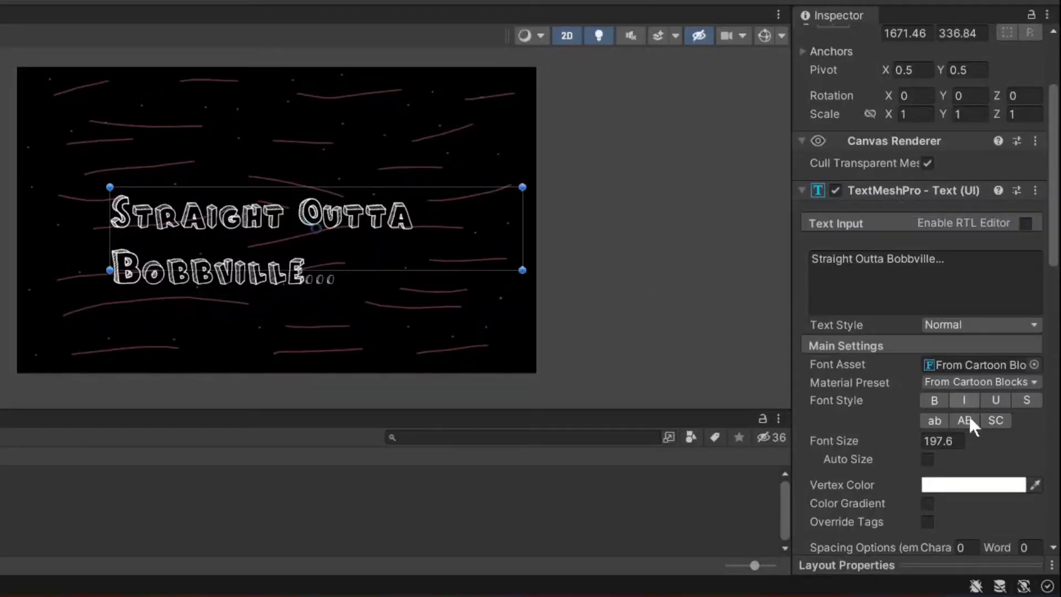
Centre the Intro text horizontally and vertically and move it up in the frame.
scroll(979, 400, down, 3)
click(950, 464)
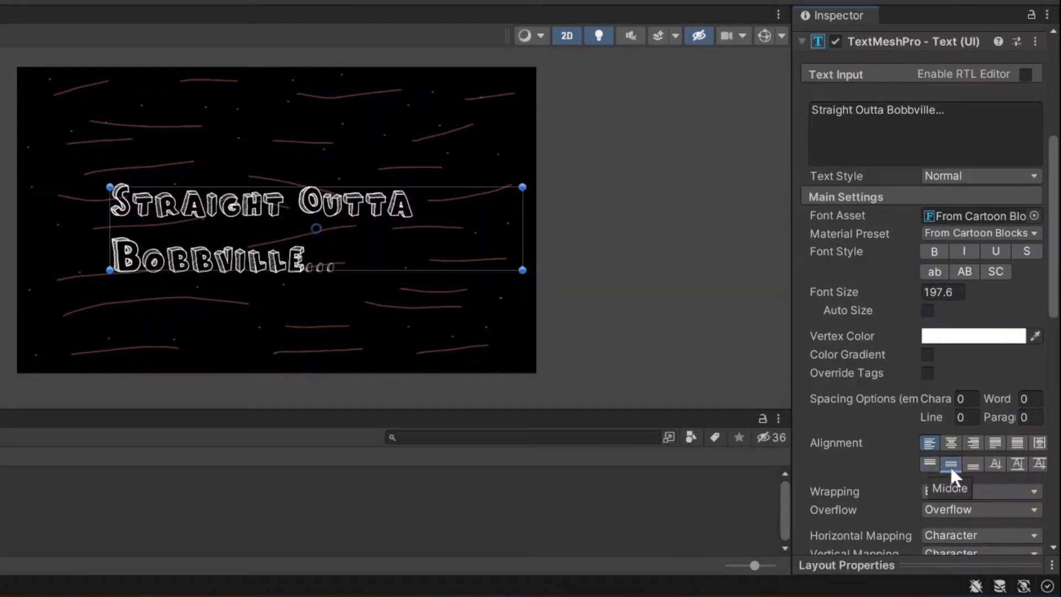
click(1014, 442)
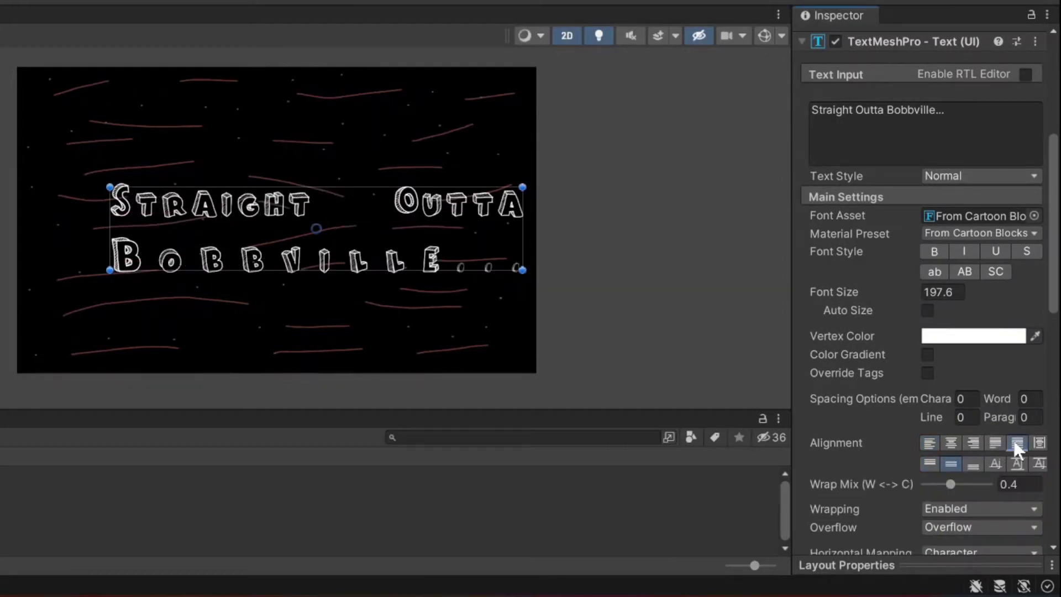
click(951, 442)
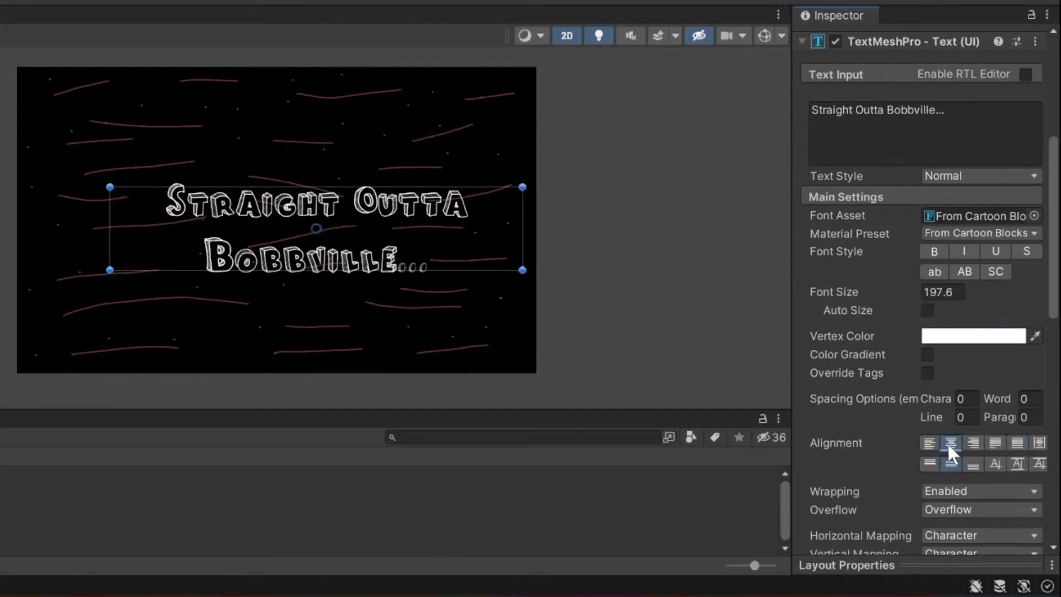
drag(610, 241, 580, 201)
Duplicate the Intro text object and rename the copy 'Intro 2'.
click(44, 236)
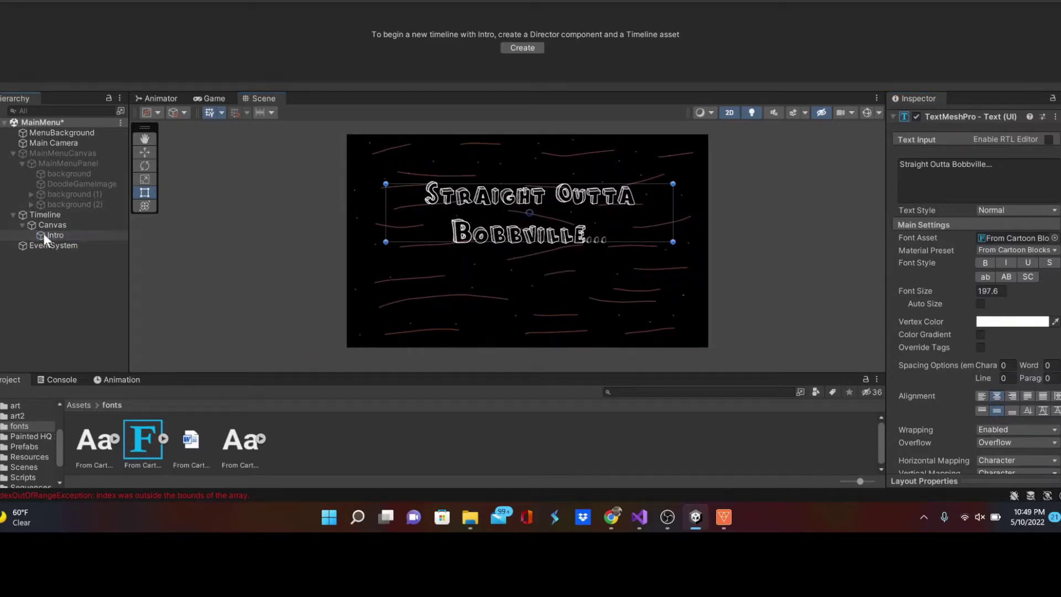
key(ctrl+d)
scroll(941, 216, up, 5)
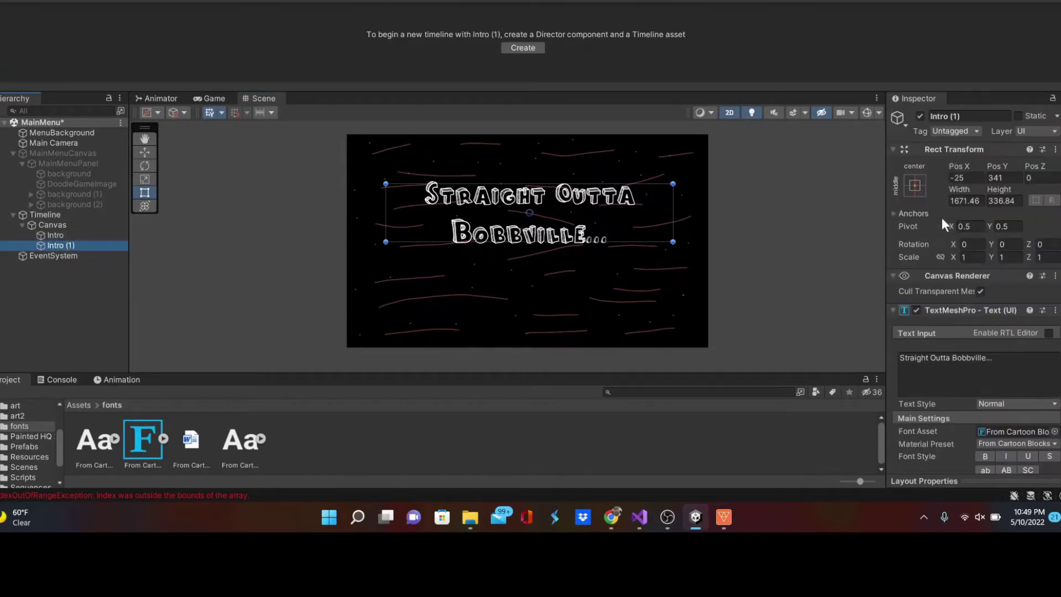
click(974, 115)
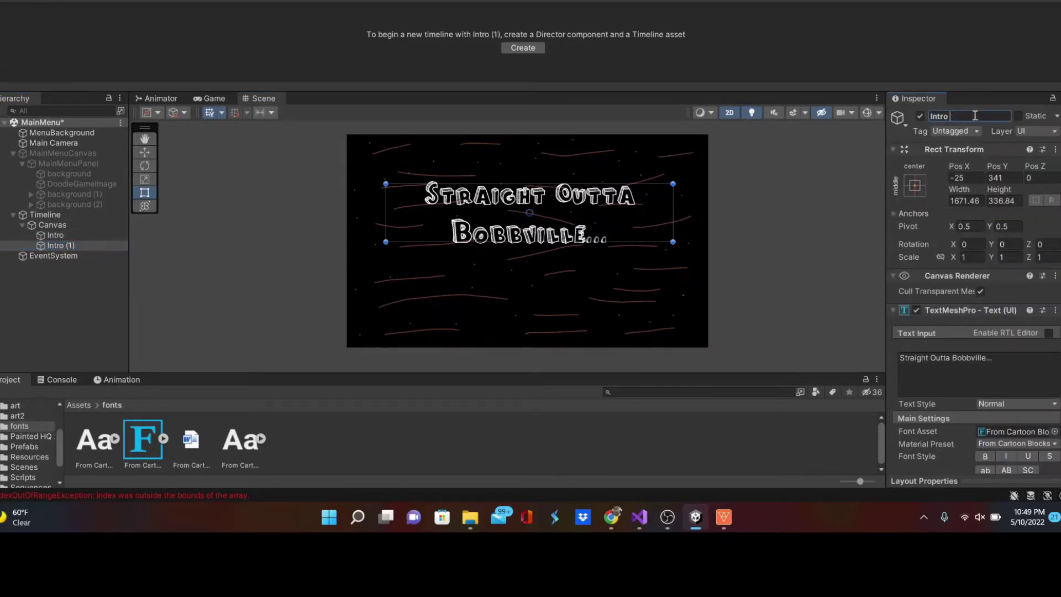
text(Intro 2)
Replace Intro 2's text with 'Get Ready For...'.
click(1008, 351)
key(ctrl+a)
text(Get Ra)
key(BackSpace)
text(\)
key(BackSpace)
text(eady For)
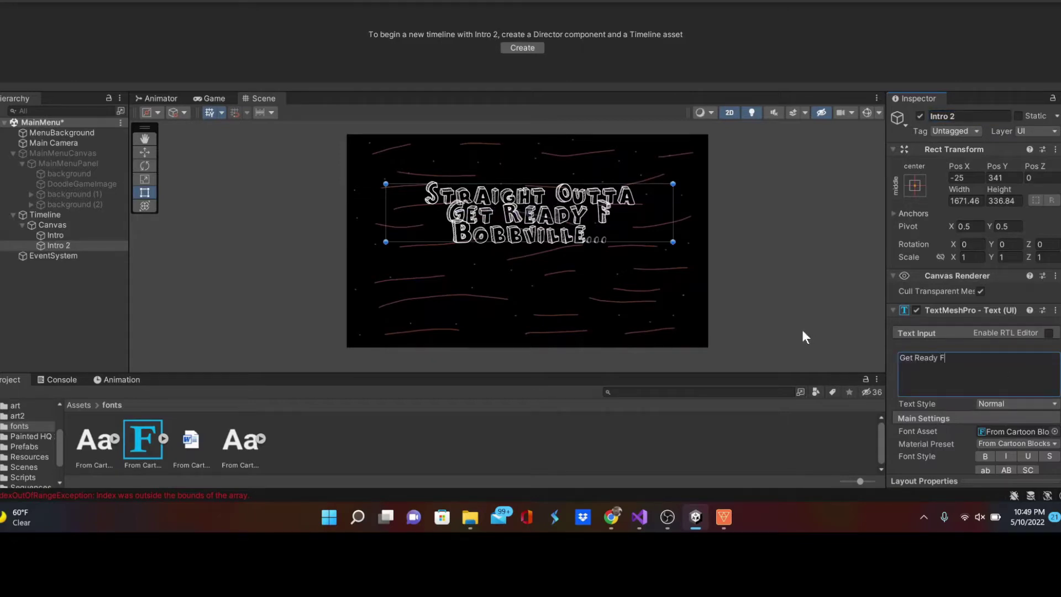
text(...)
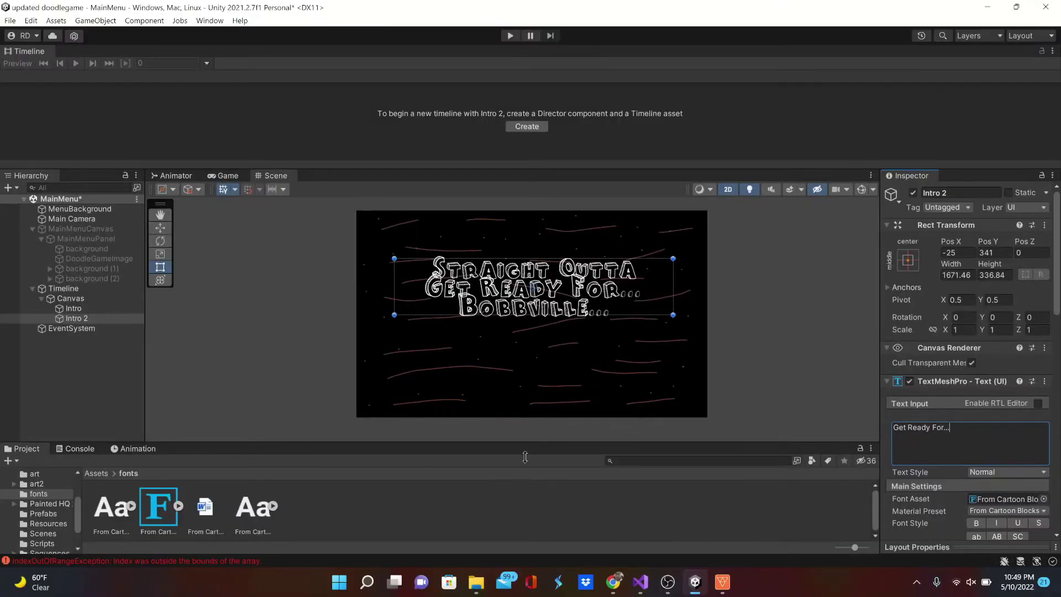
Bind the animation track to Intro with a new Animator, and add another Animation Track for Intro 2.
click(87, 310)
click(90, 319)
click(87, 291)
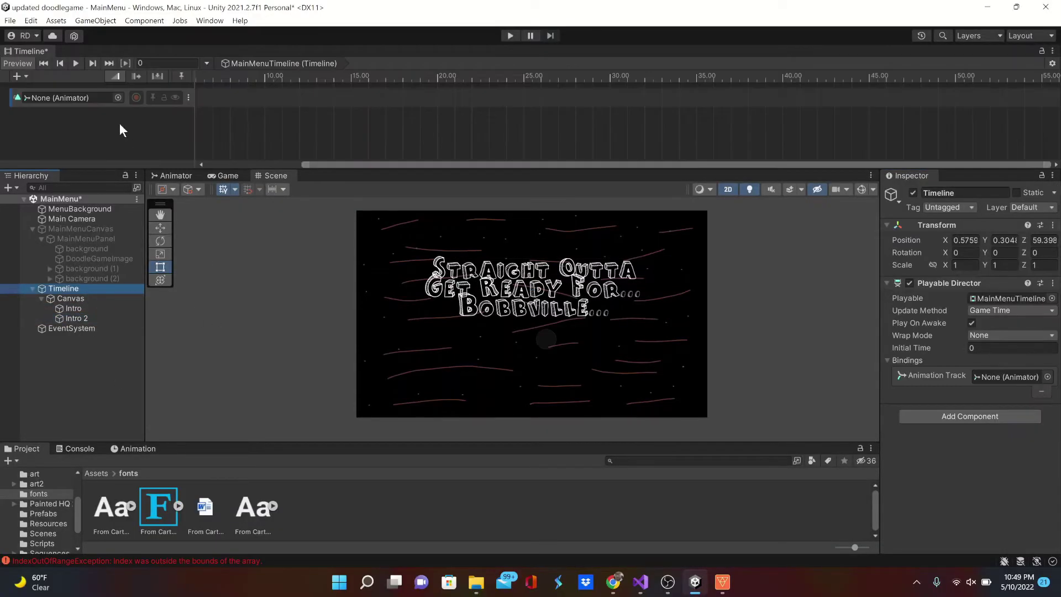
drag(65, 306, 67, 98)
click(151, 105)
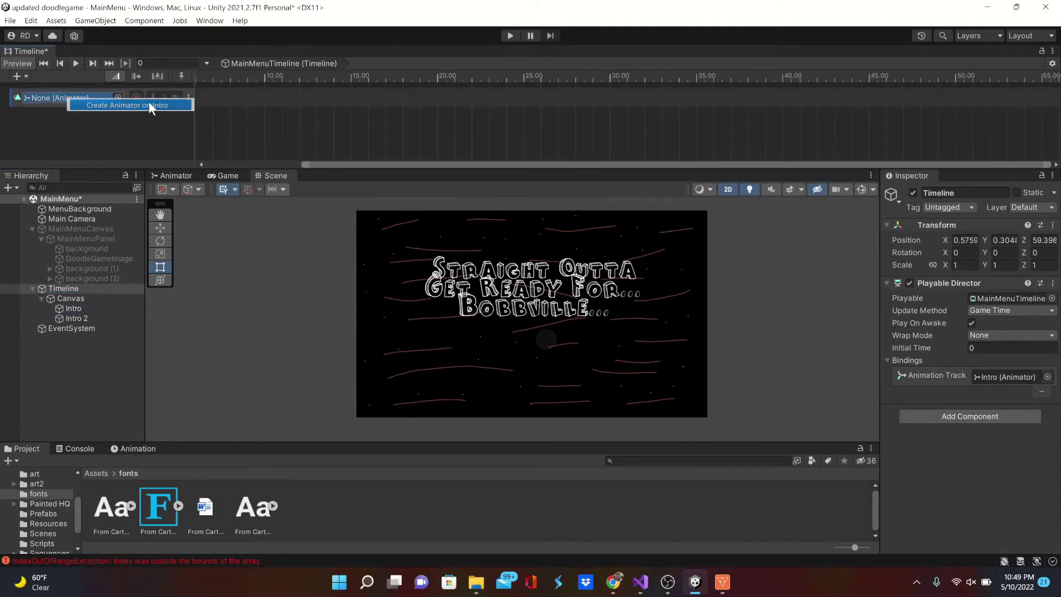
drag(86, 319, 48, 127)
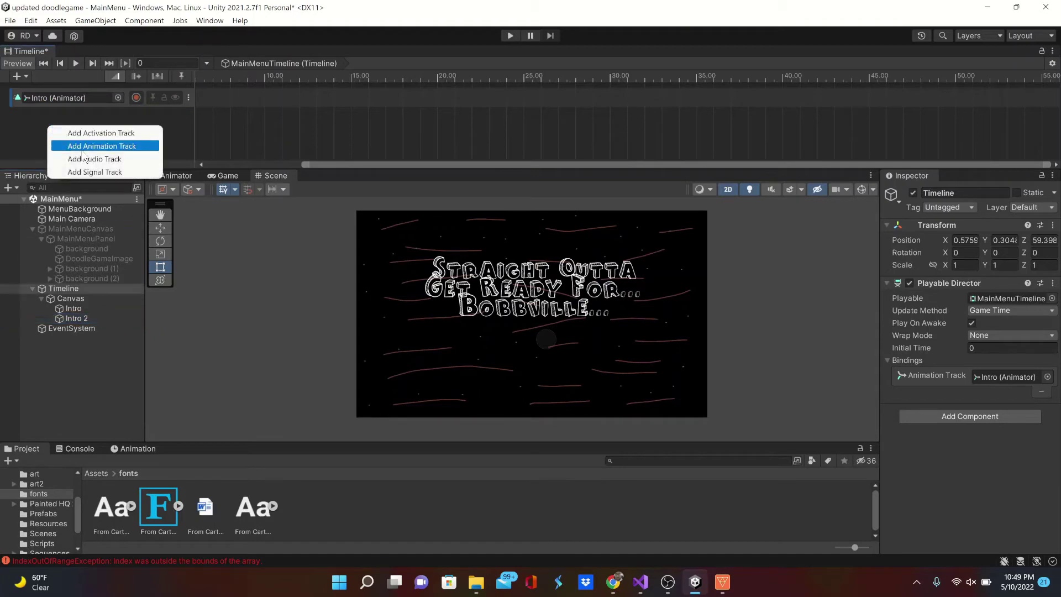
click(110, 146)
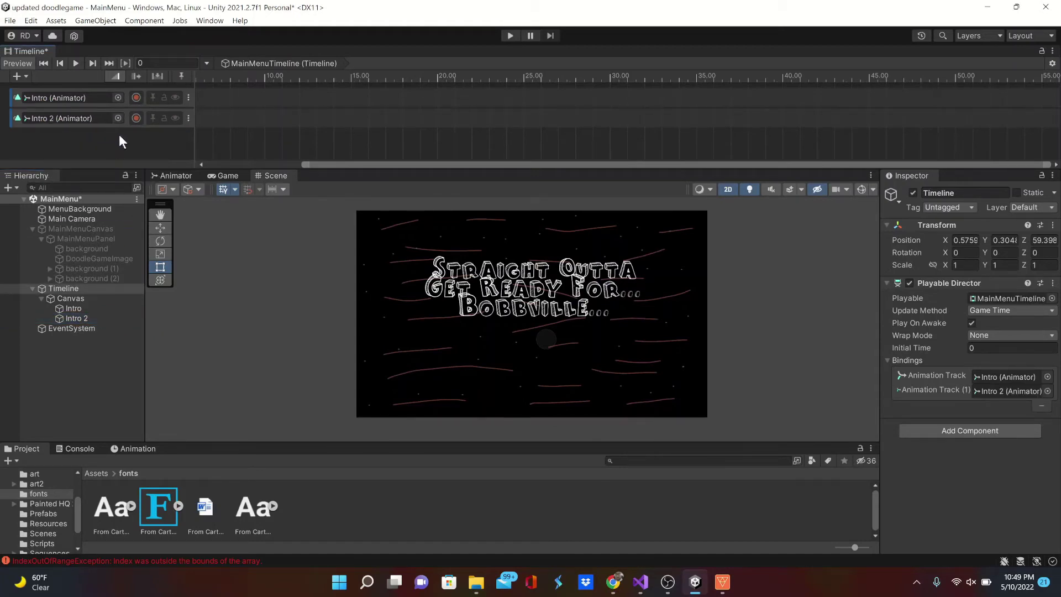
Add an Activation Track to MainMenuTimeline and bind the Intro text to it.
right_click(74, 139)
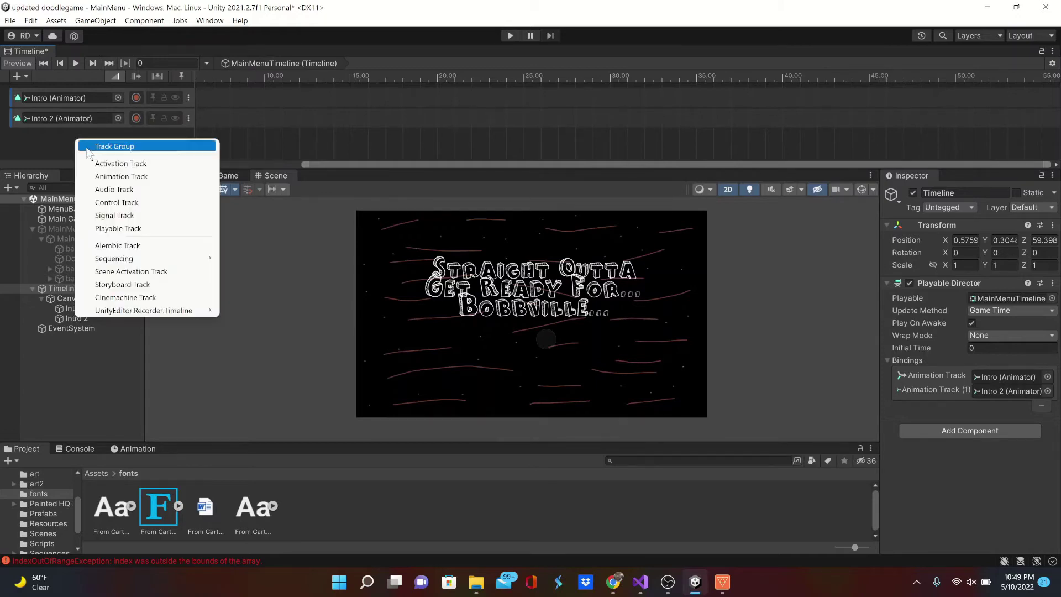
click(118, 165)
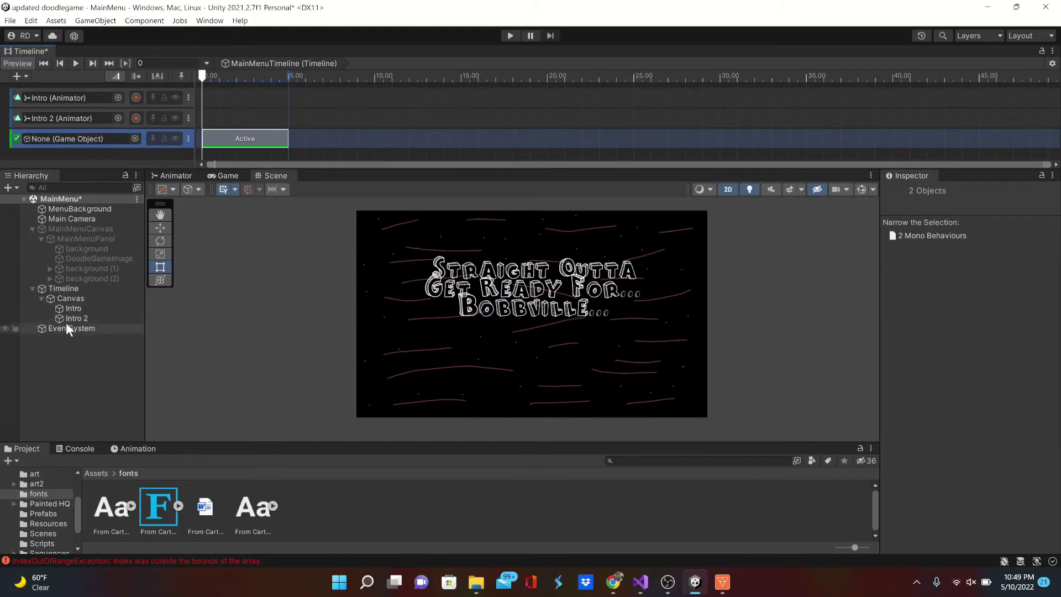
drag(69, 308, 67, 141)
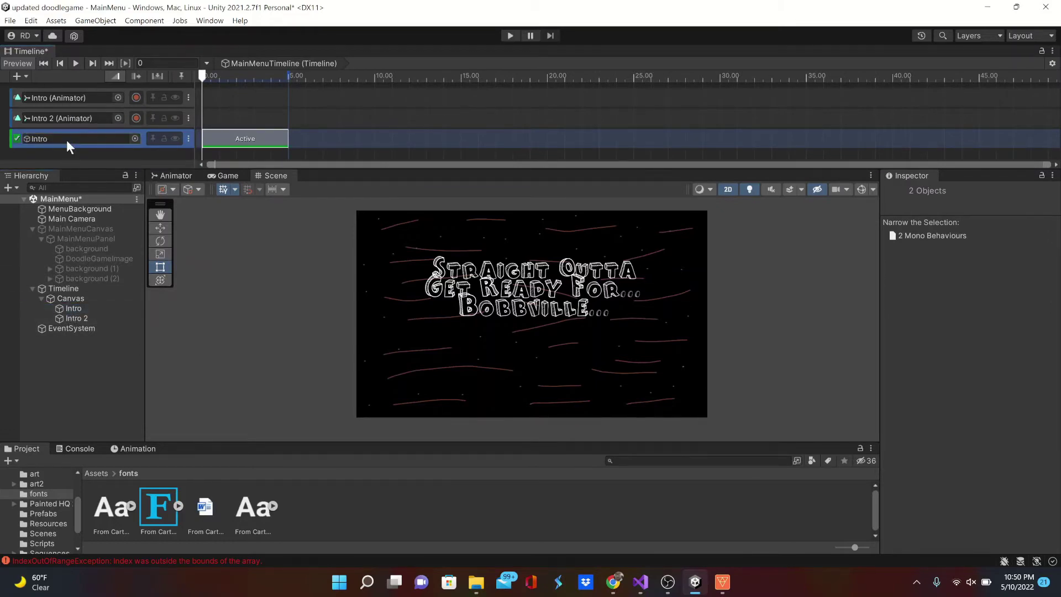
Start recording on the Intro track and key Intro's Vertex Color alpha to 0.
click(135, 98)
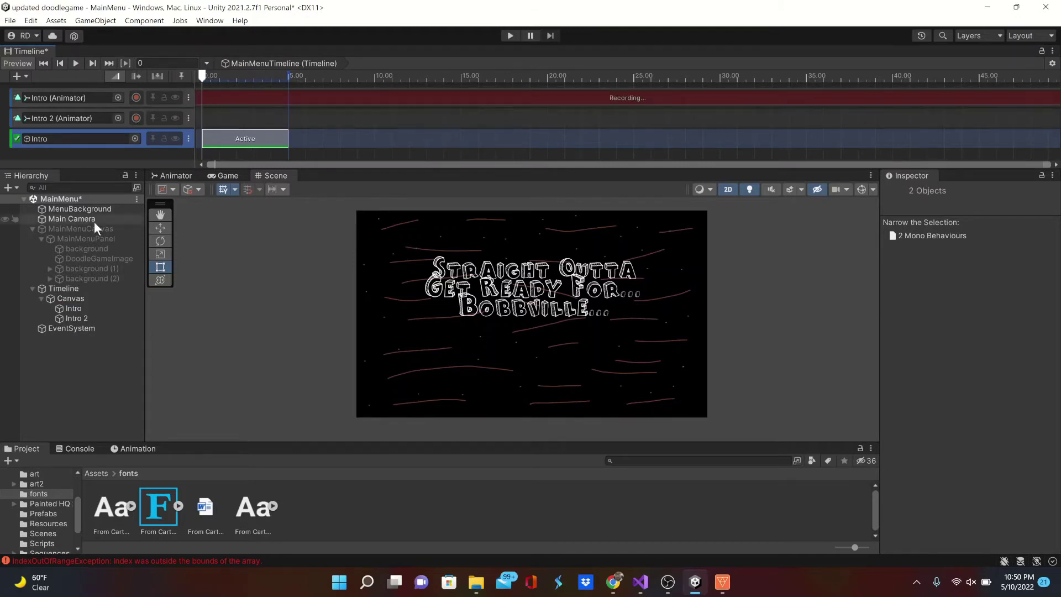
click(89, 309)
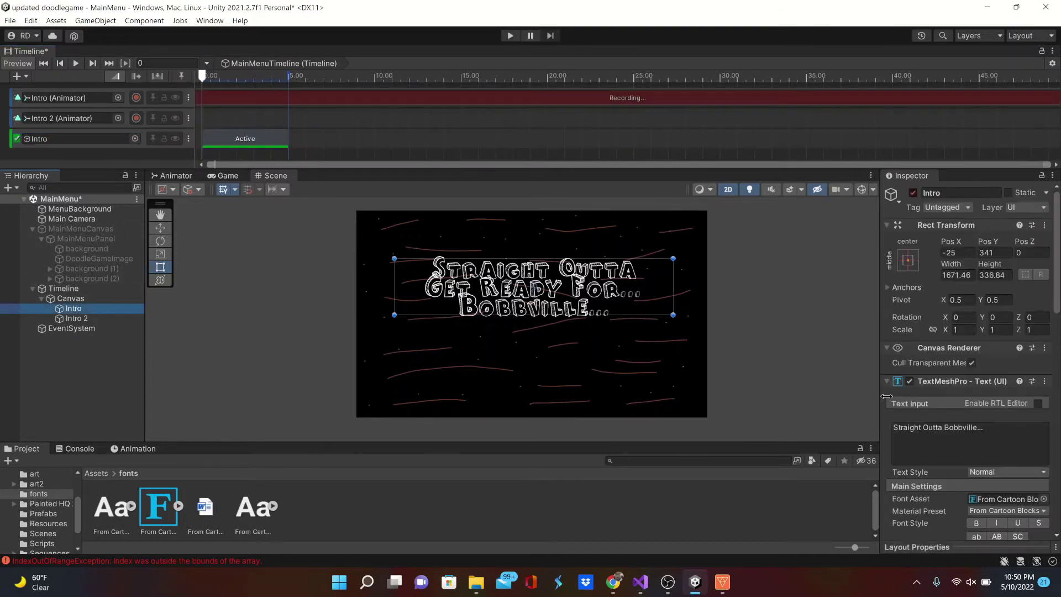
scroll(947, 395, down, 10)
scroll(947, 395, up, 2)
click(994, 333)
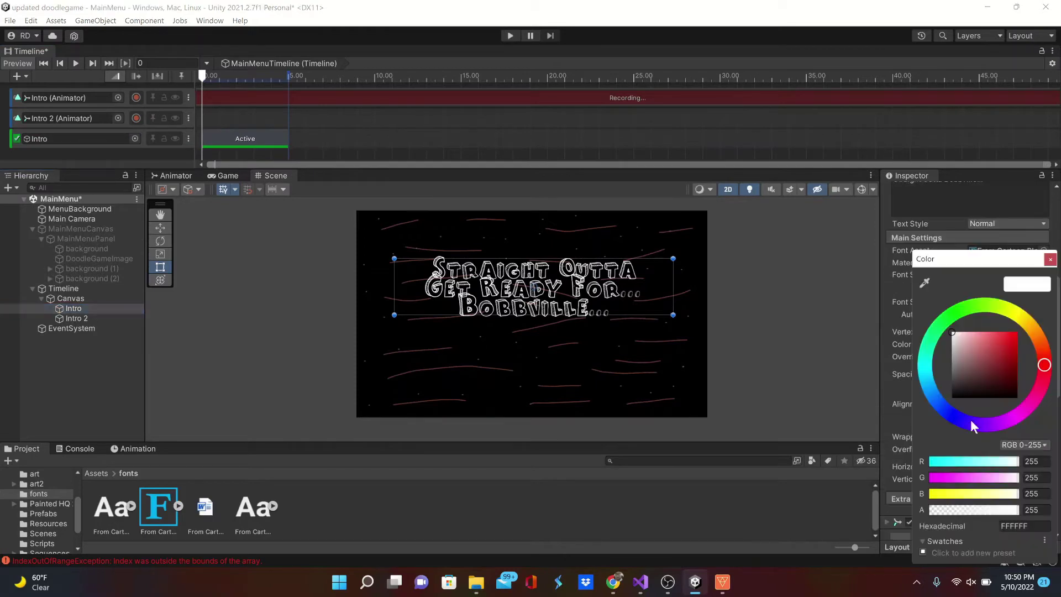
drag(951, 515, 867, 529)
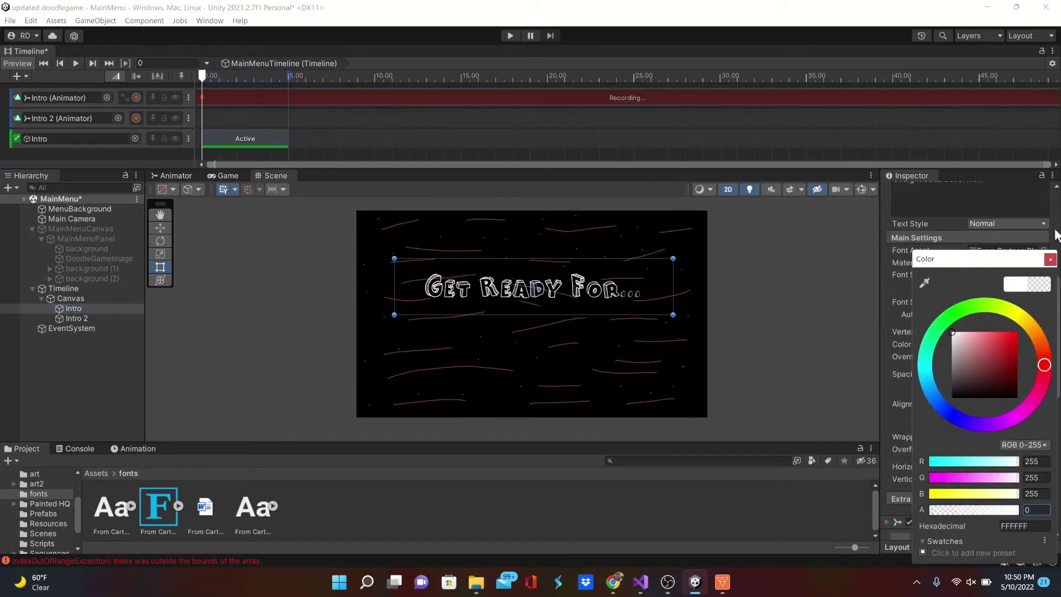
click(1053, 261)
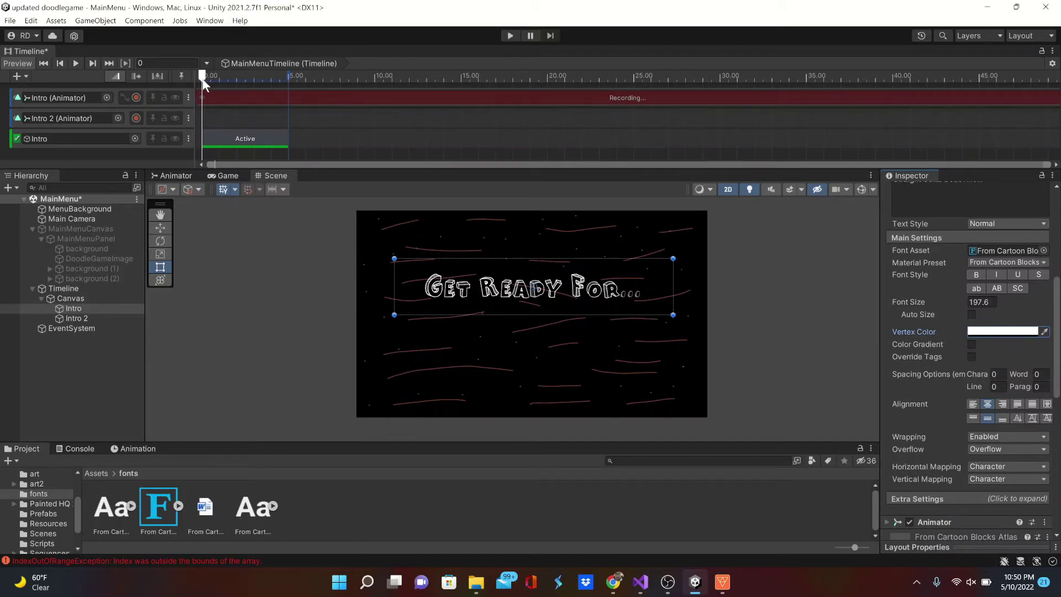
At frame 1, key Intro's Vertex Color alpha to 255 so it is fully opaque.
drag(203, 82, 221, 81)
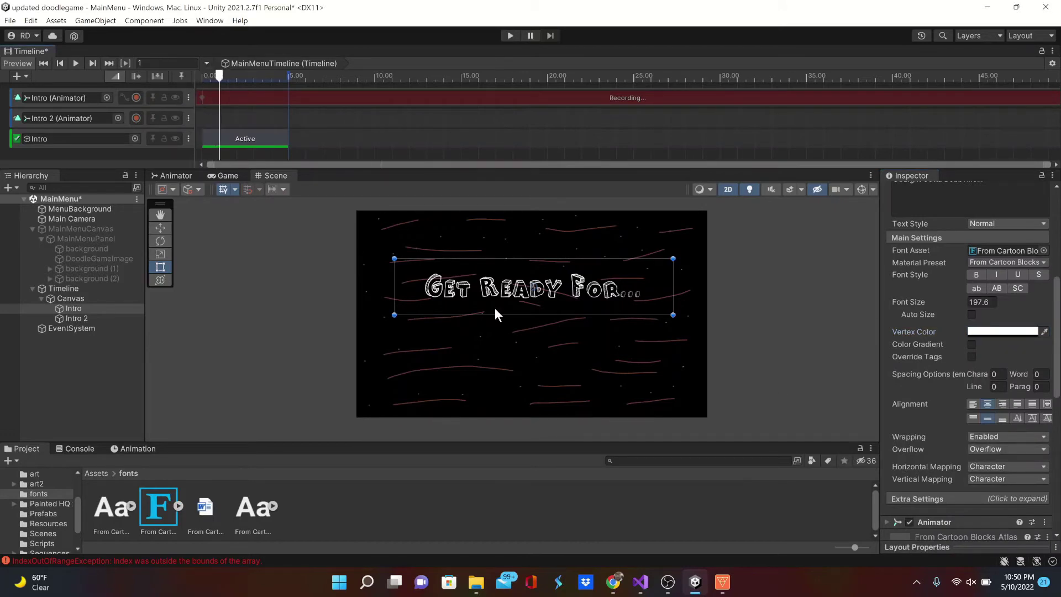
click(1002, 331)
drag(939, 511, 1033, 511)
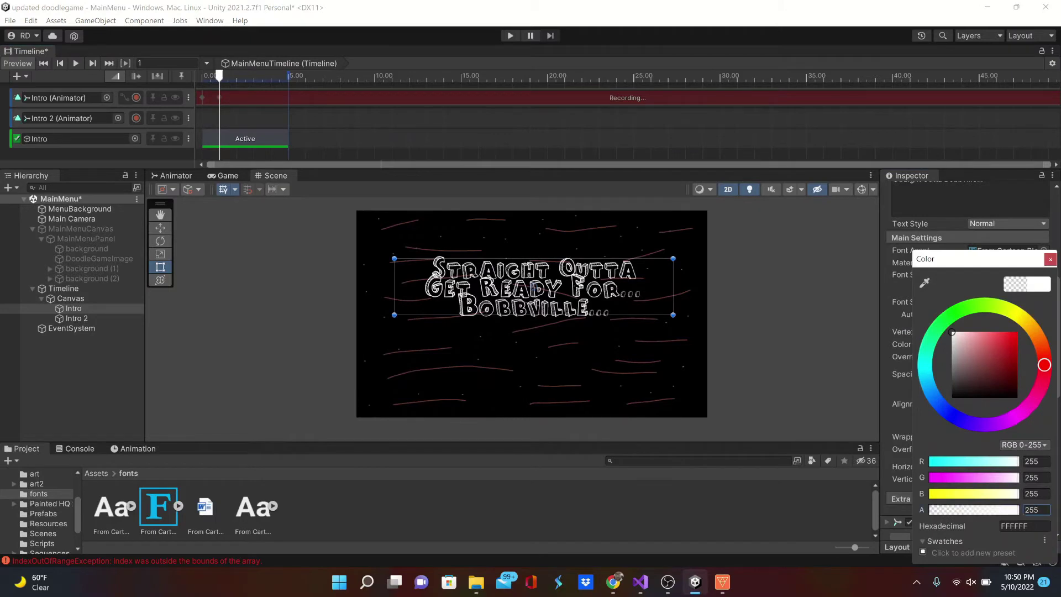
click(1050, 259)
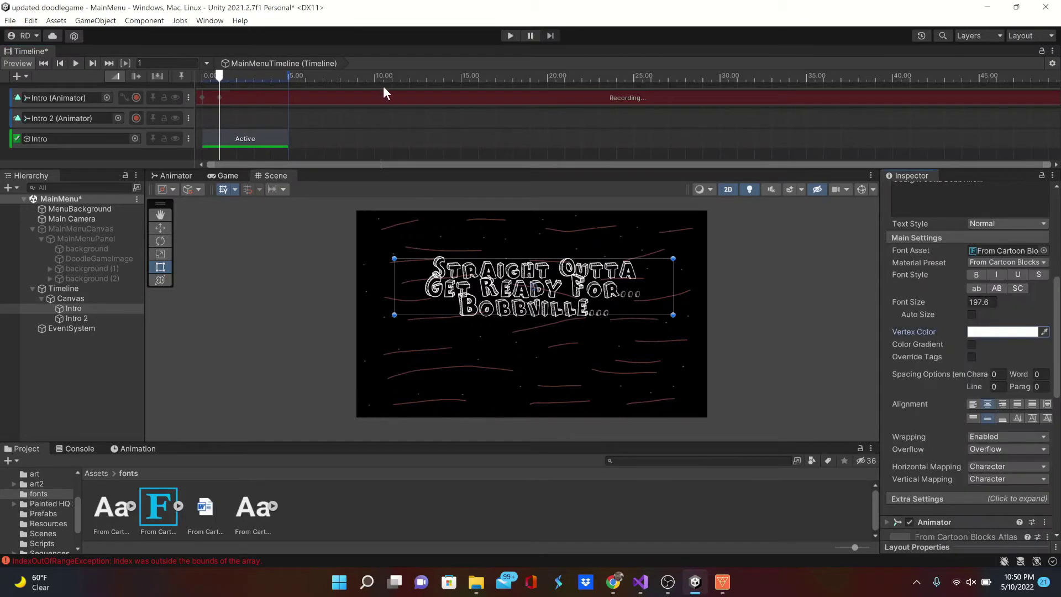
At 4.97 s, key Intro's alpha to 0, then stop recording.
drag(223, 72, 287, 94)
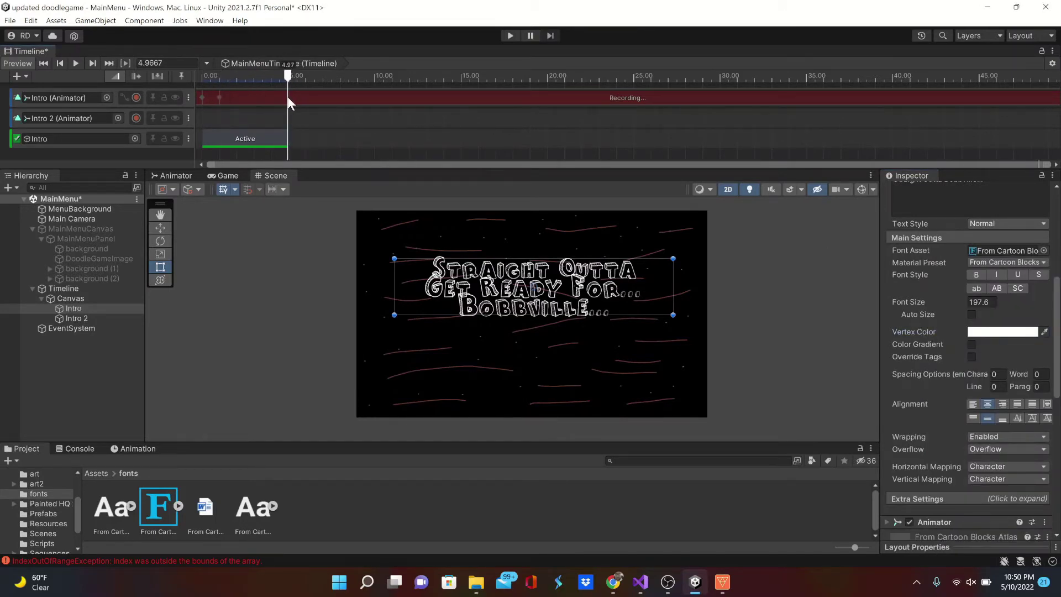
click(993, 332)
drag(945, 513, 863, 496)
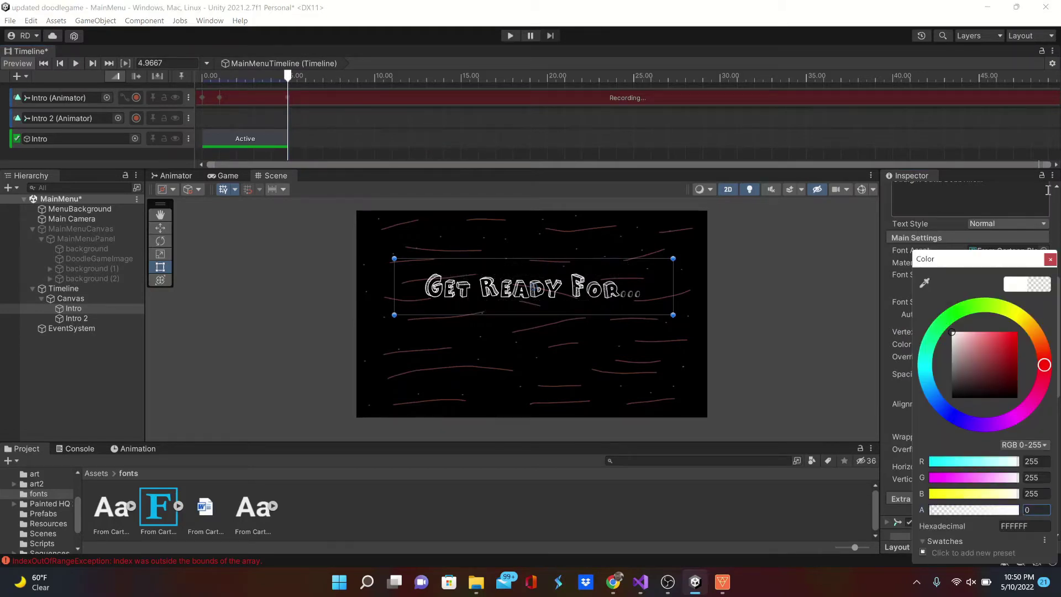
click(1050, 259)
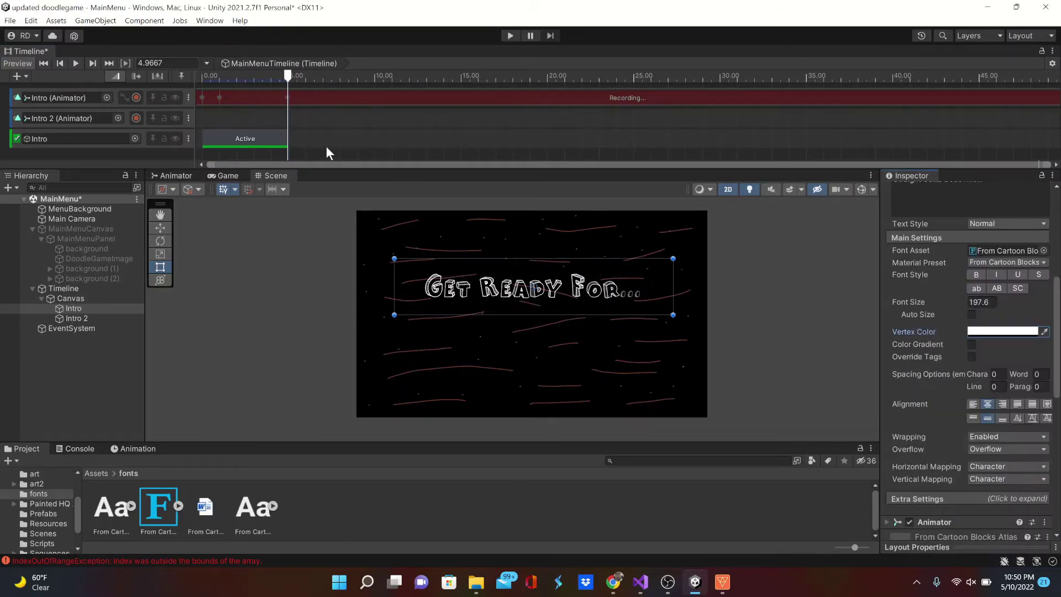
click(135, 96)
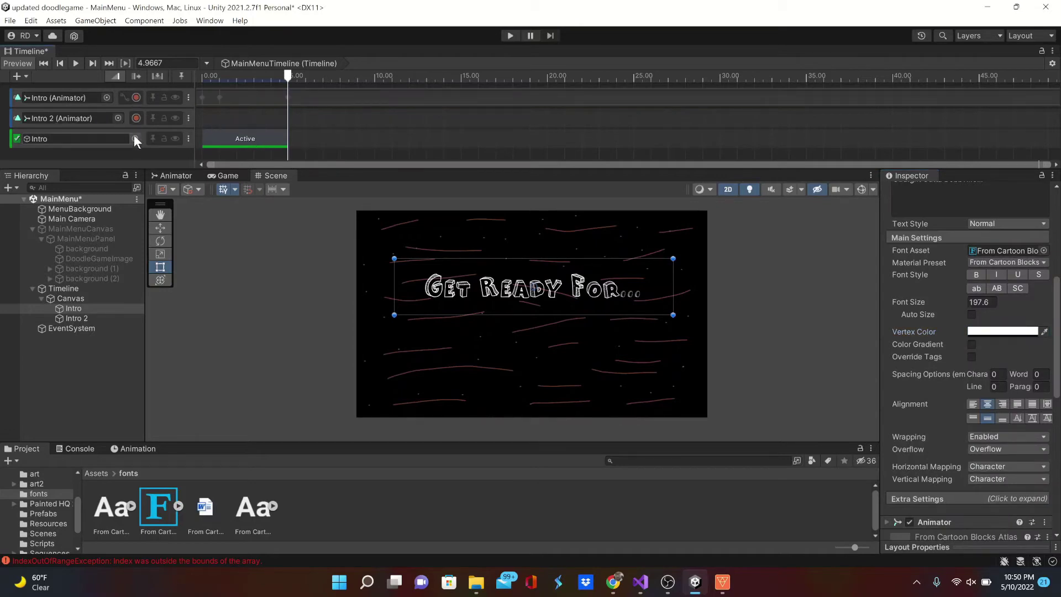
Add a second Activation Track to MainMenuTimeline.
right_click(93, 151)
click(126, 175)
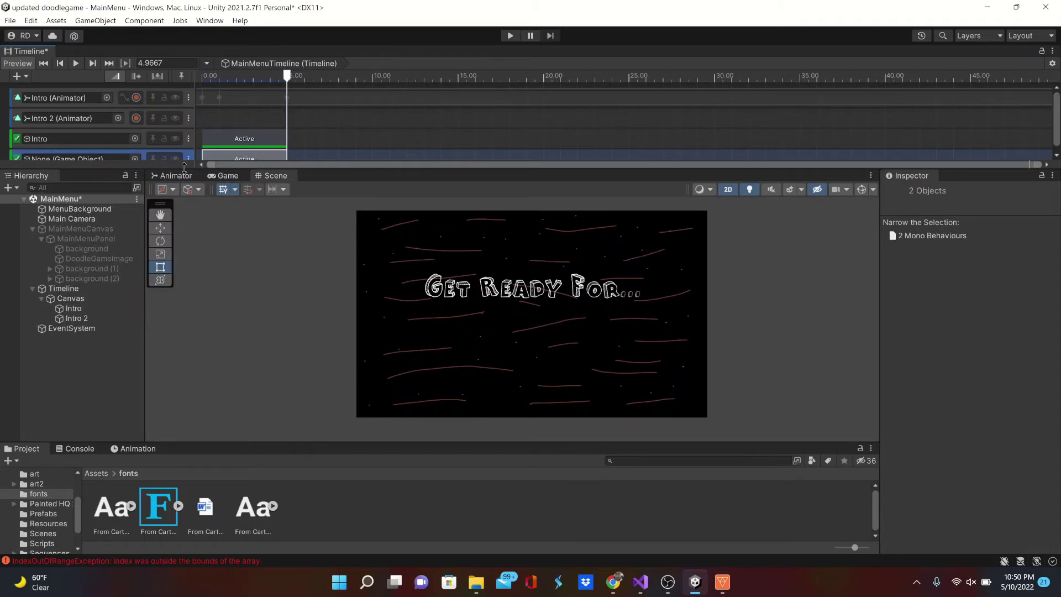
scroll(277, 127, down, 3)
click(277, 131)
right_click(278, 129)
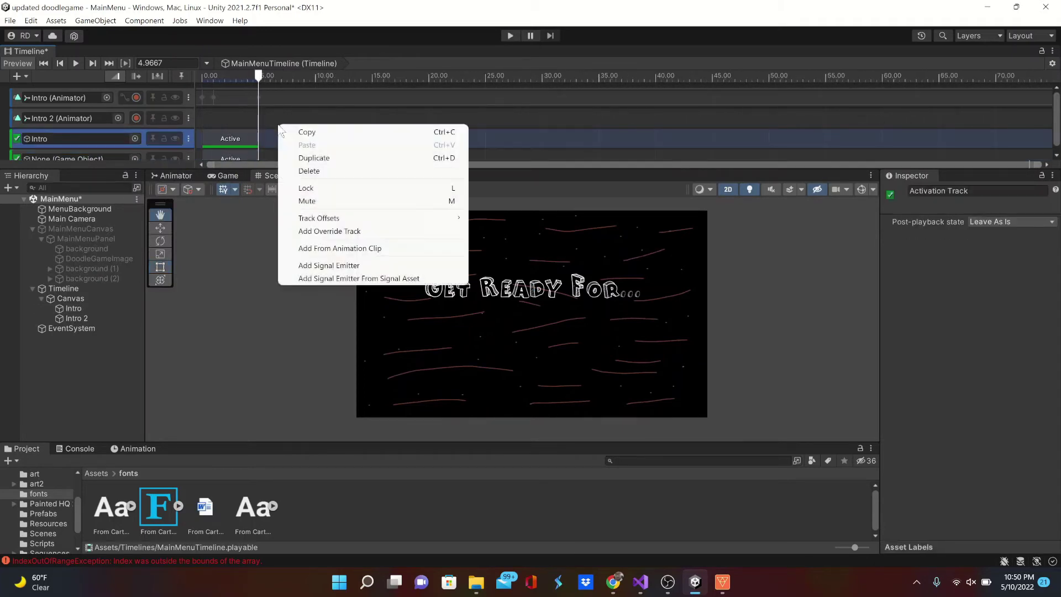
click(1043, 118)
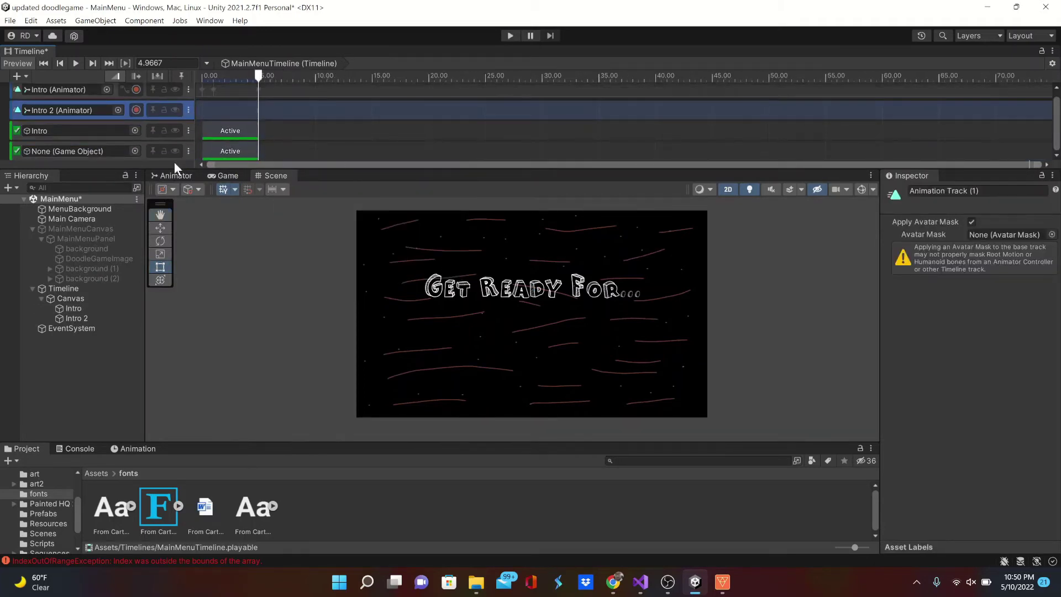
Bind Intro 2 to the new track and start its Active clip at 4.97 s, then record Intro 2's Animator track.
drag(74, 317, 74, 151)
drag(224, 156, 275, 155)
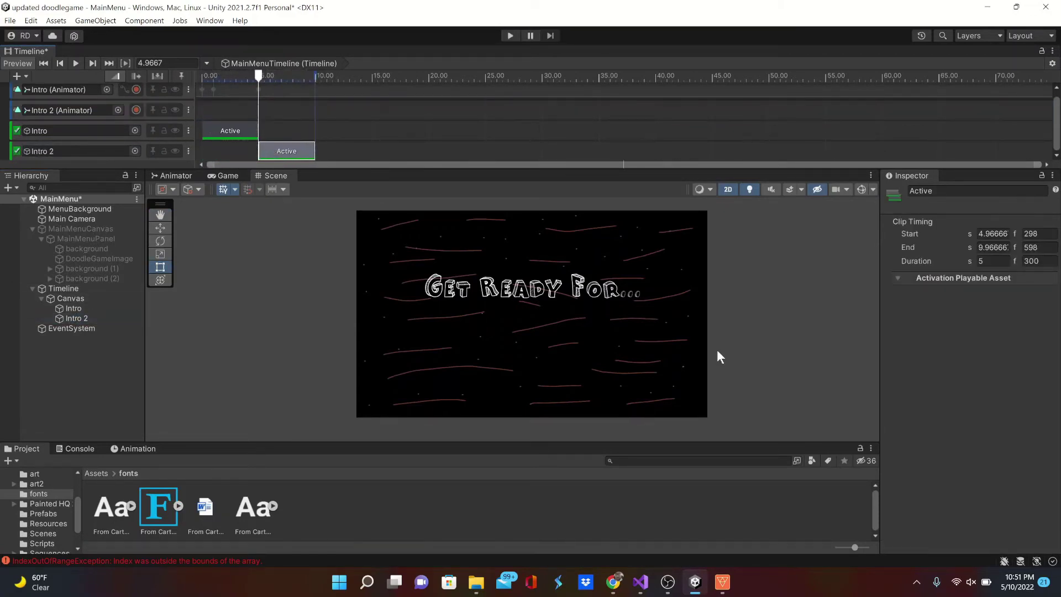
click(136, 110)
mouse_move(260, 79)
mouse_down()
mouse_move(281, 77)
mouse_move(261, 83)
mouse_up()
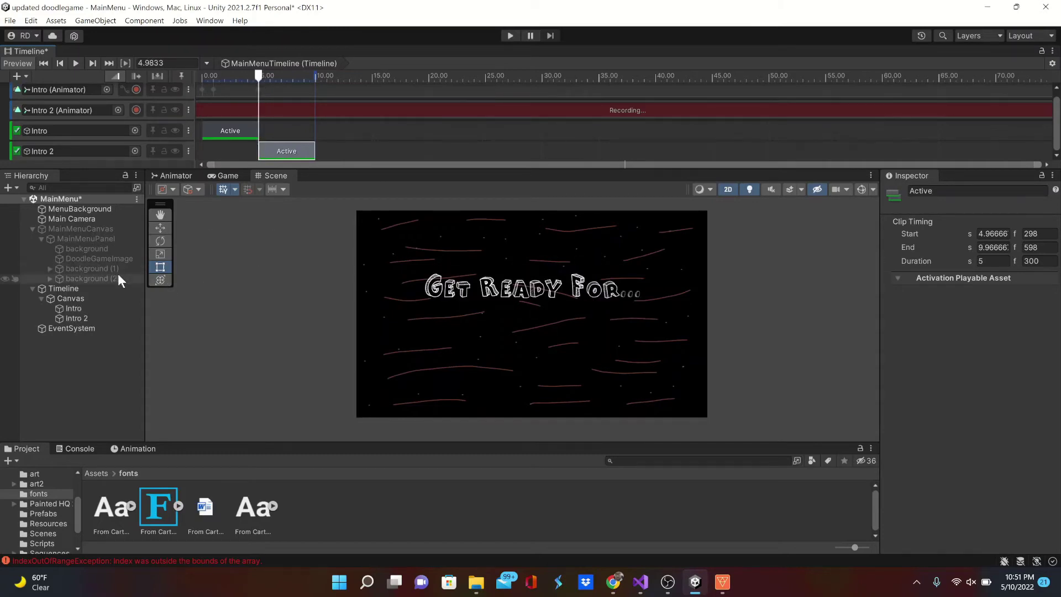
Key Intro 2's Vertex Color alpha to 0 at 4.98 s.
click(77, 318)
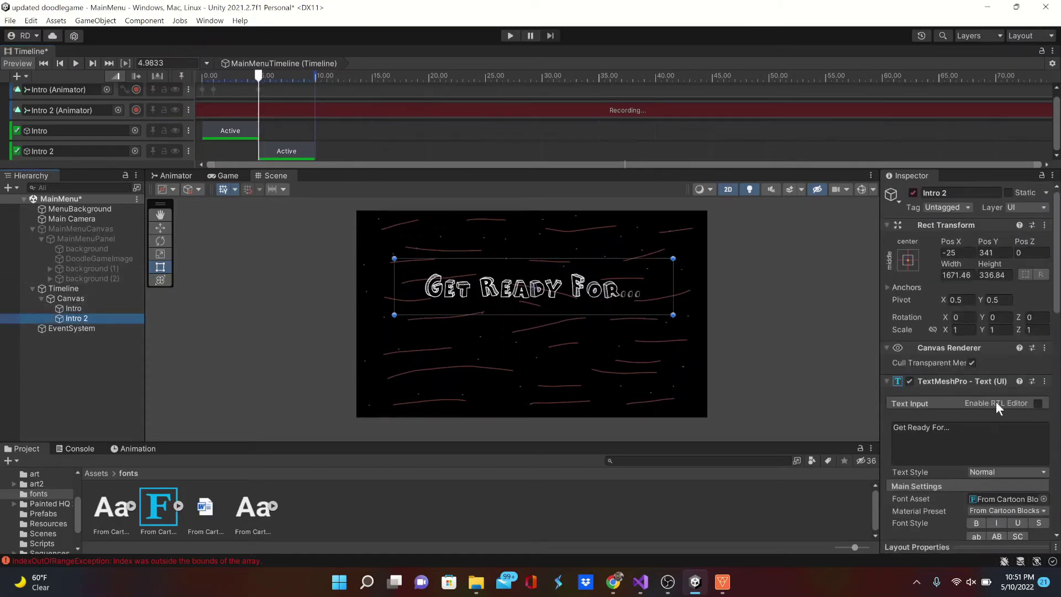
scroll(996, 400, down, 10)
scroll(979, 345, up, 3)
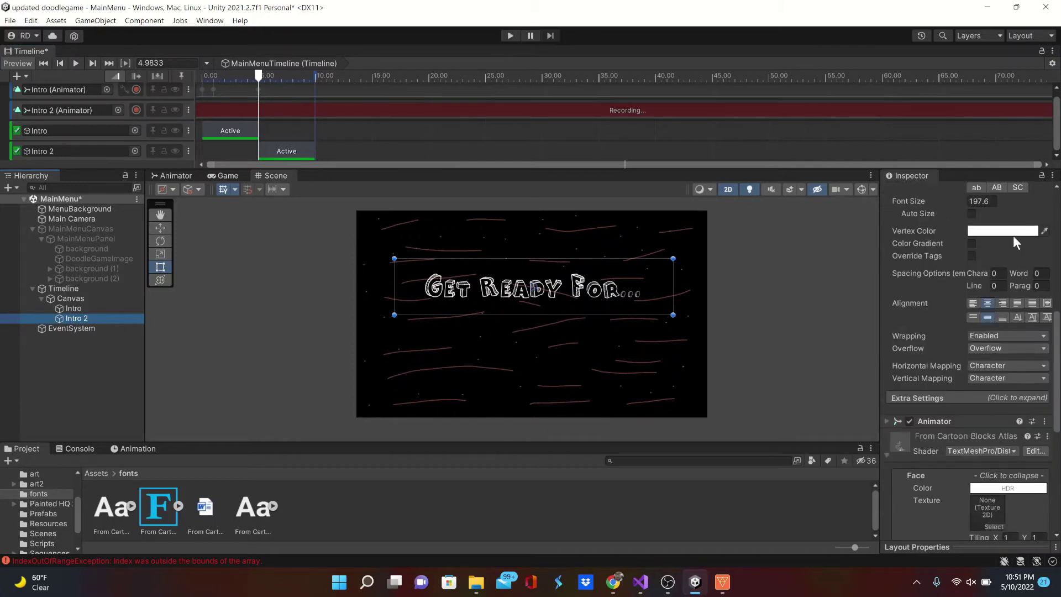
click(1008, 231)
drag(951, 479, 851, 474)
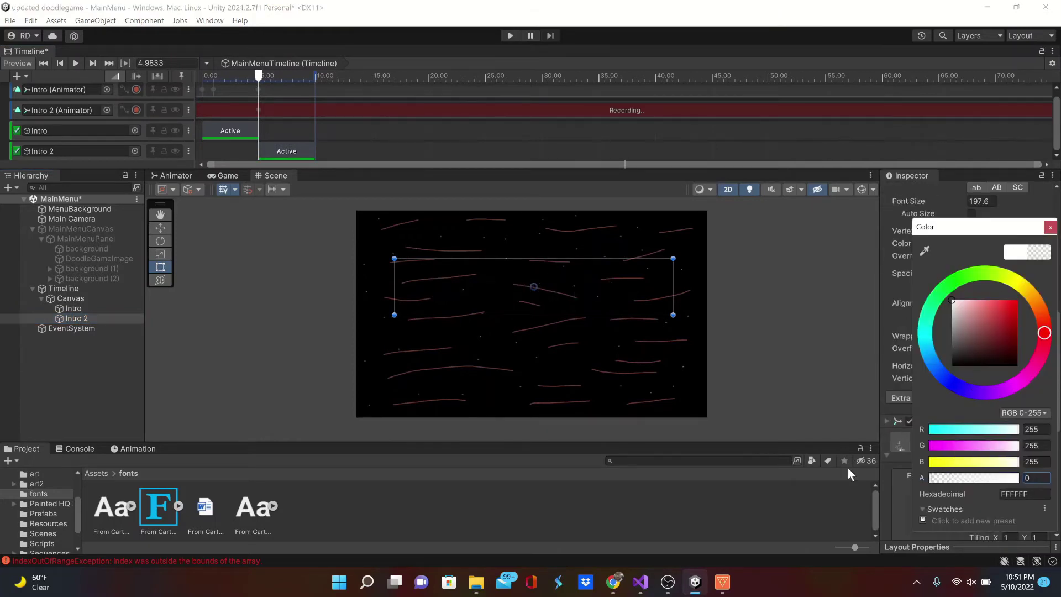
click(1050, 228)
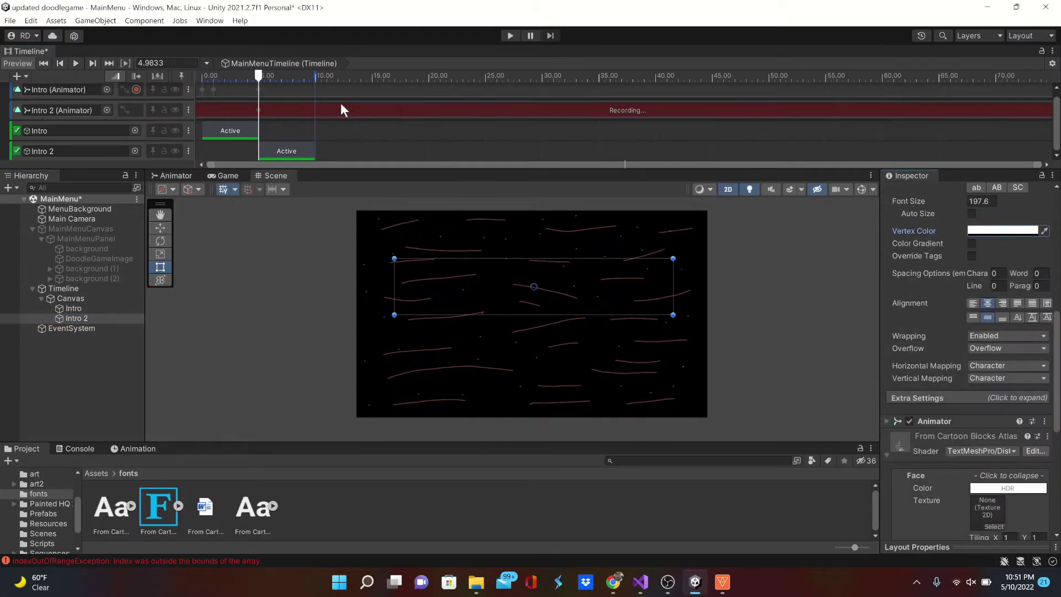
At 5.98 s, key the 'Get Ready For...' text alpha to 255.
drag(260, 77, 272, 83)
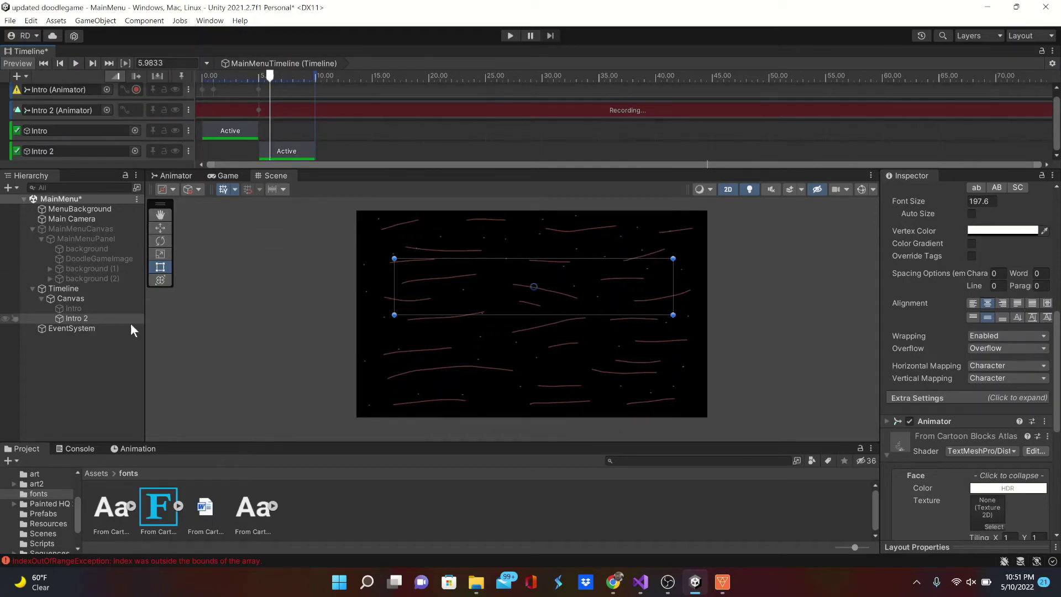
click(996, 231)
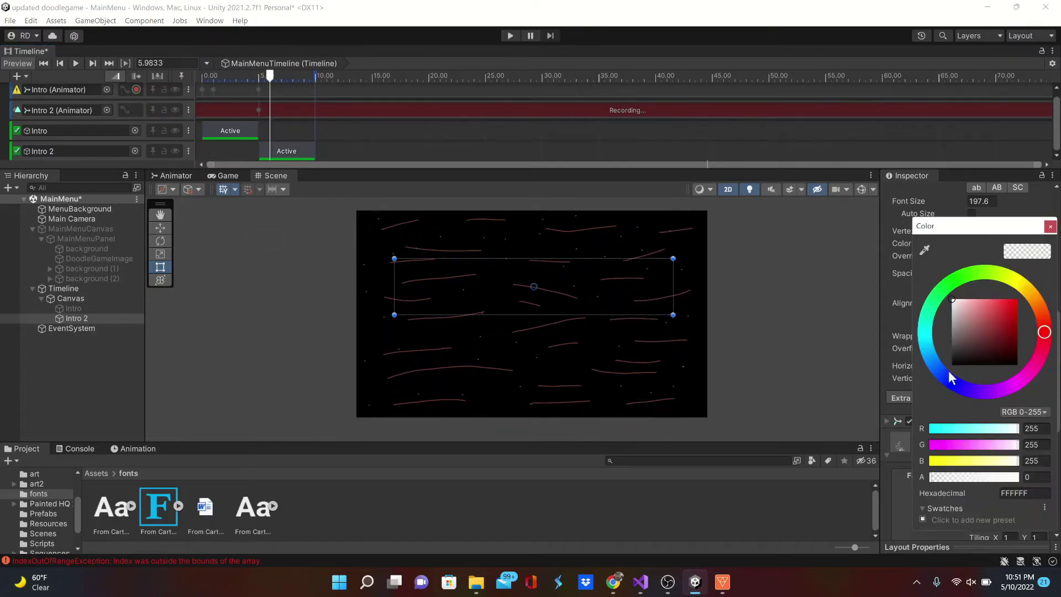
drag(955, 479, 1018, 477)
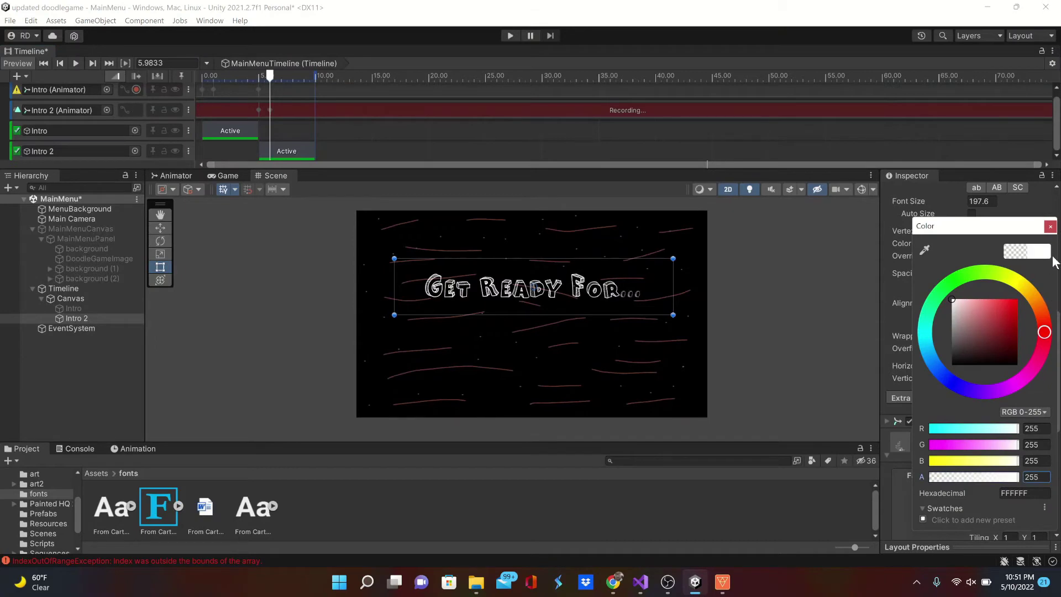
click(1050, 231)
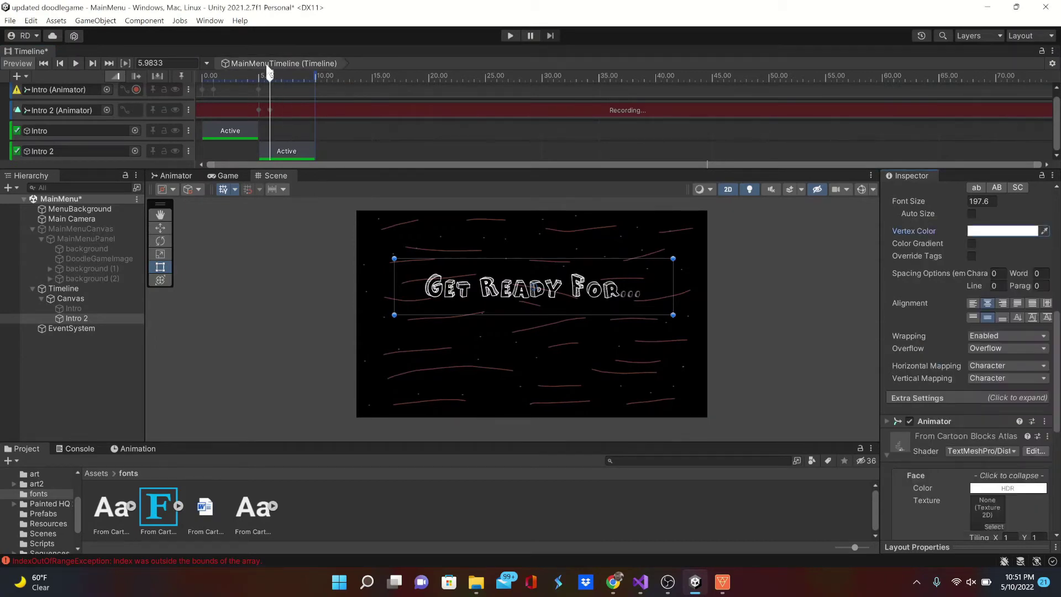
At 9.87 s, key the 'Get Ready For...' text alpha back to 0.
drag(270, 78, 313, 82)
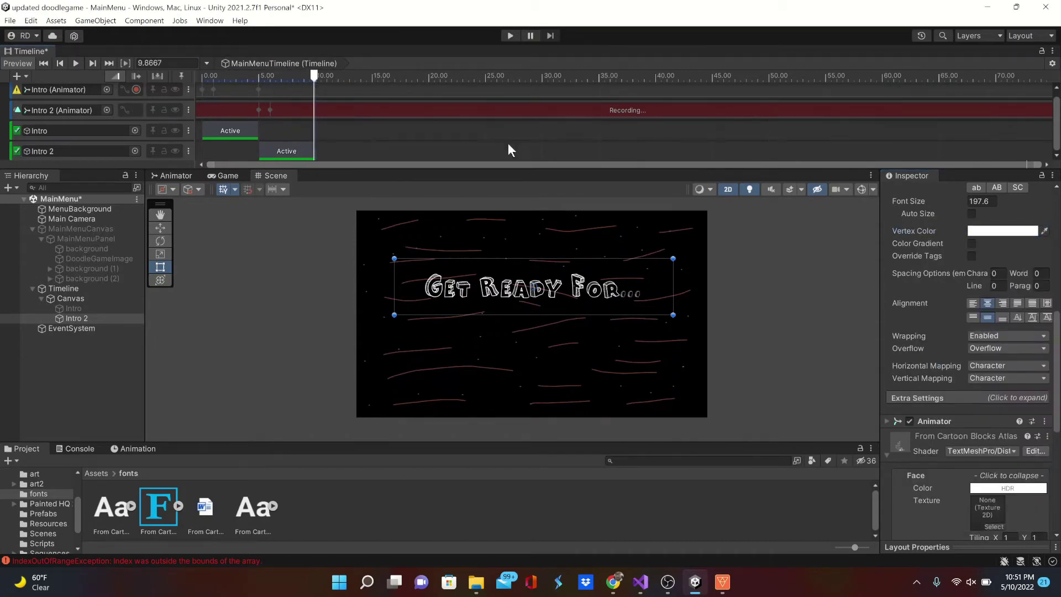
click(1001, 231)
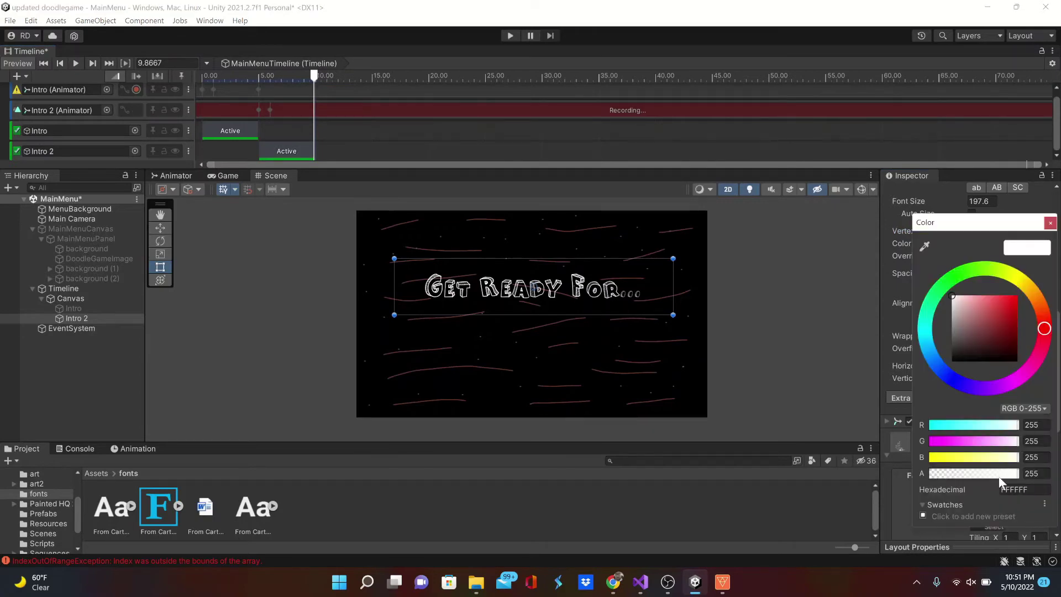
drag(1000, 477, 834, 456)
click(1051, 224)
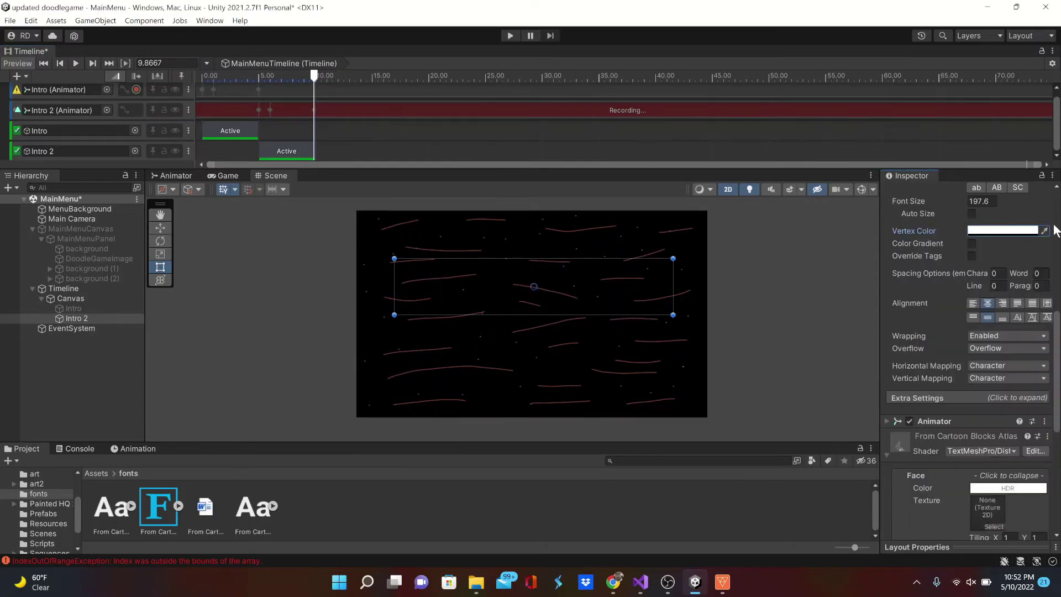
Stop recording Intro 2 and preview the timeline from the start.
click(136, 110)
drag(315, 82, 159, 58)
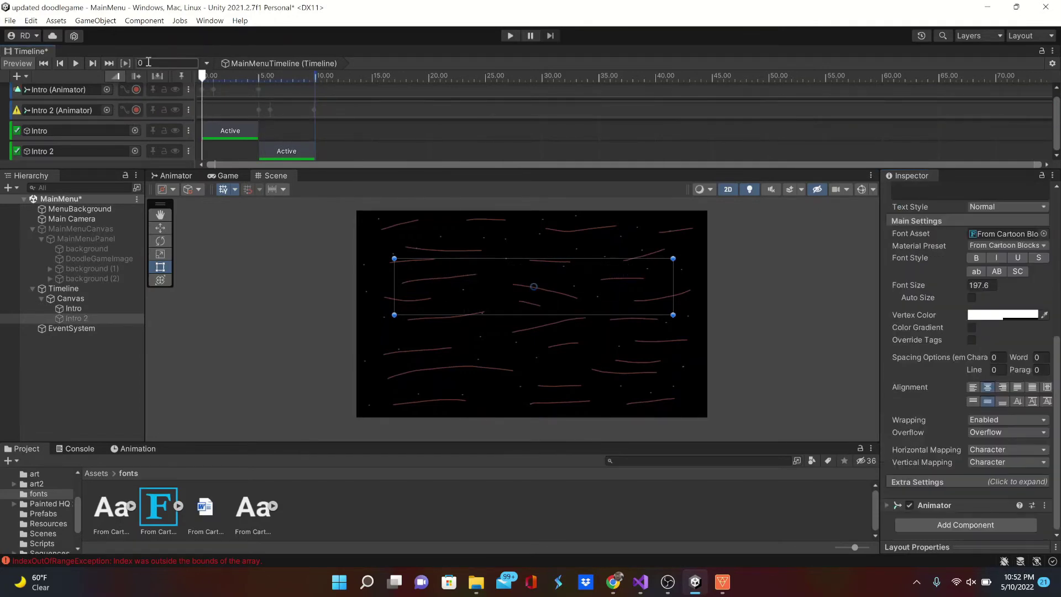
click(75, 63)
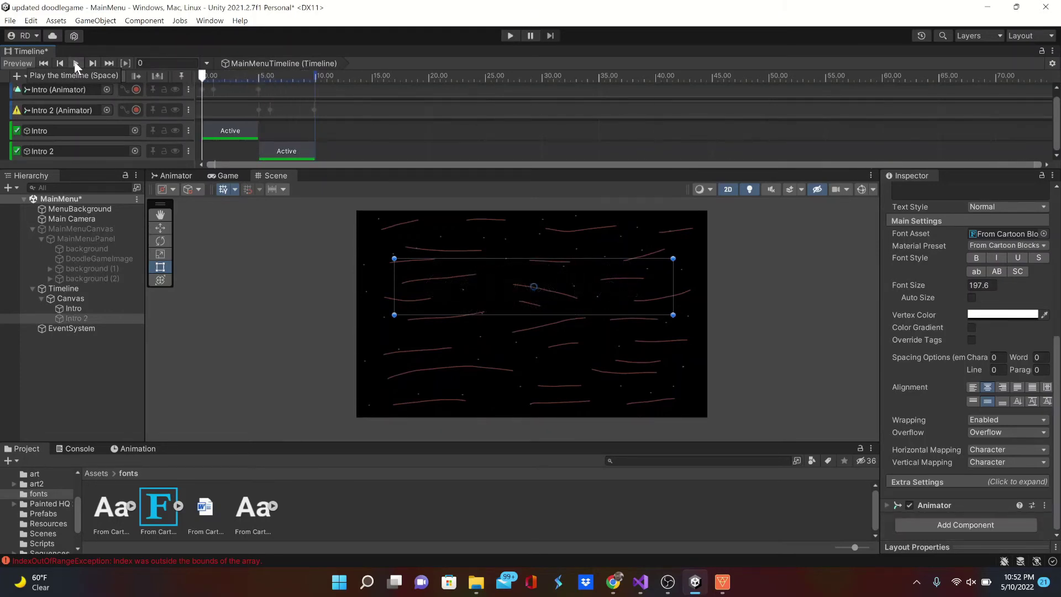
Undo back to an active MainMenuCanvas, select the Timeline object, and put the playhead at 9.83 s.
click(436, 304)
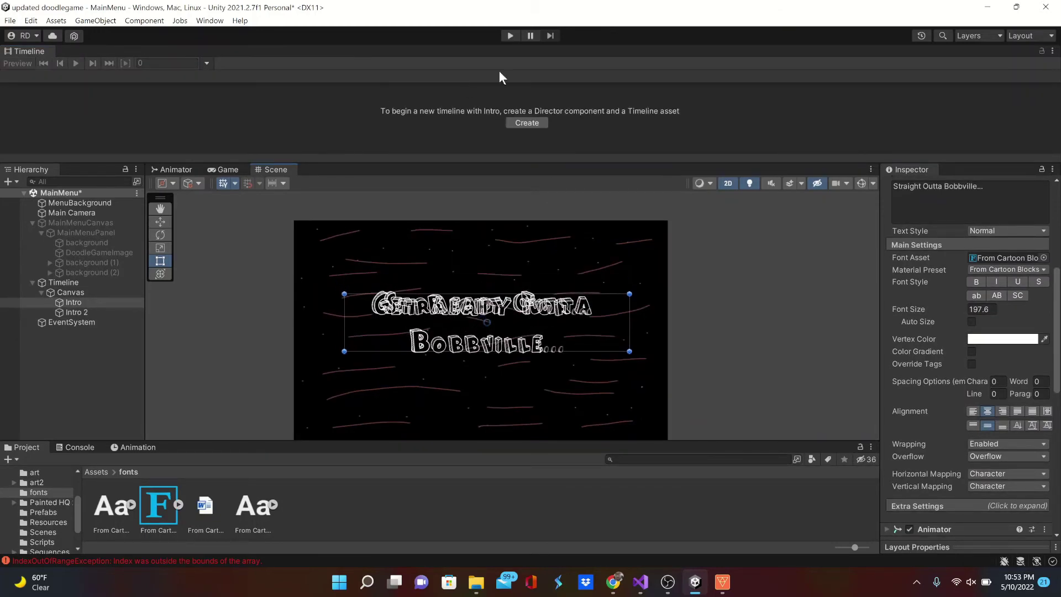
key(ctrl+z)
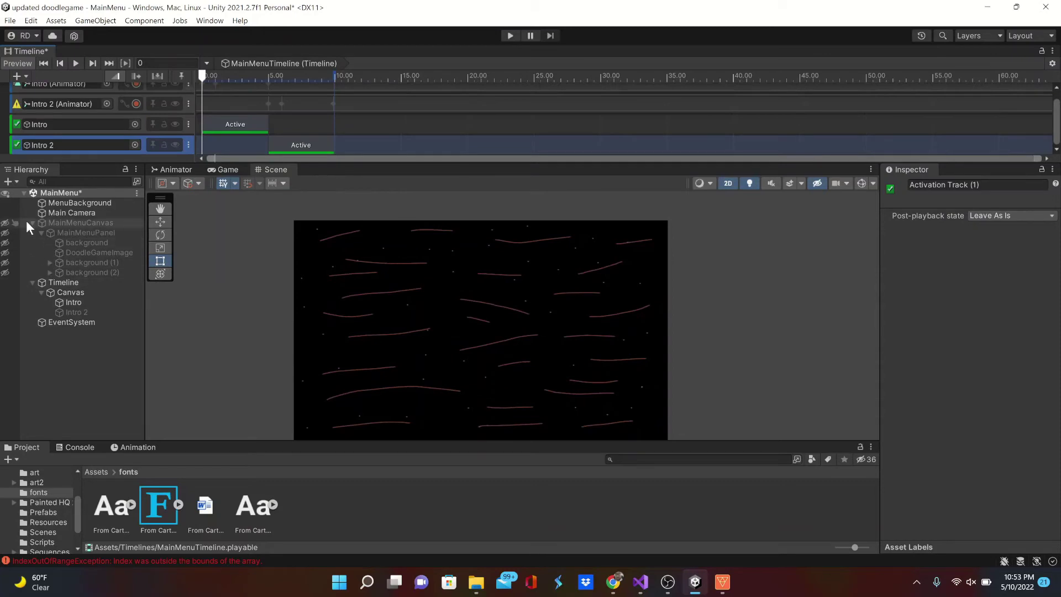
click(58, 222)
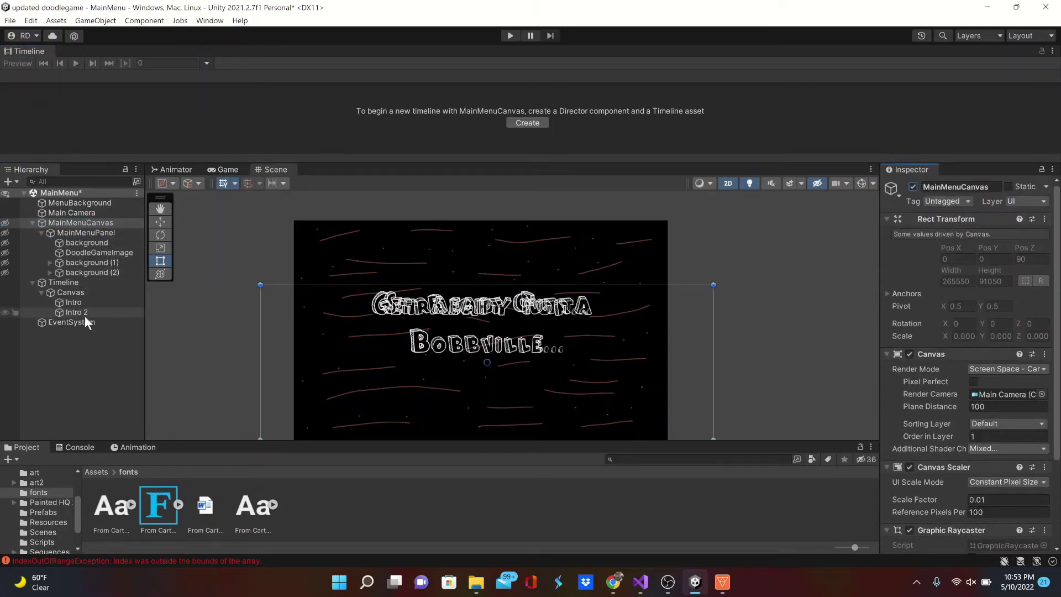
click(91, 284)
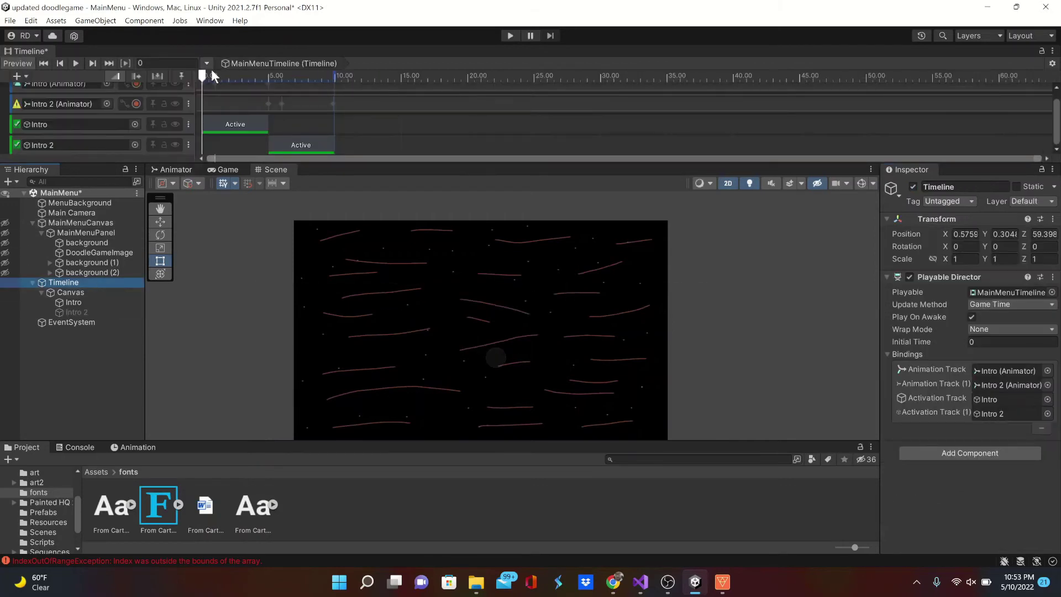
drag(240, 72, 333, 126)
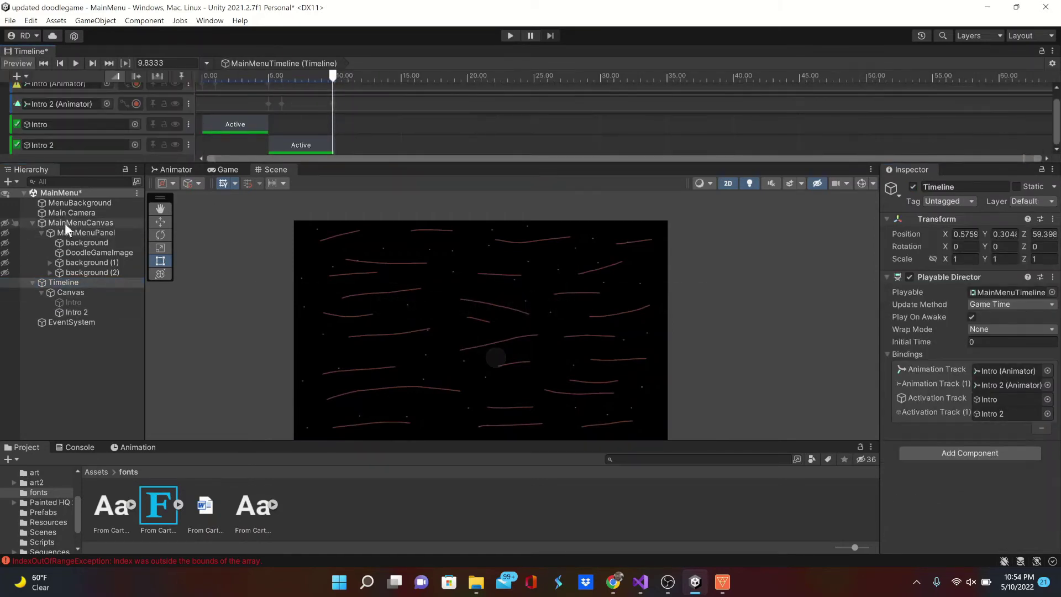
Add an Animation Track for MainMenuCanvas to the timeline.
drag(65, 228, 64, 155)
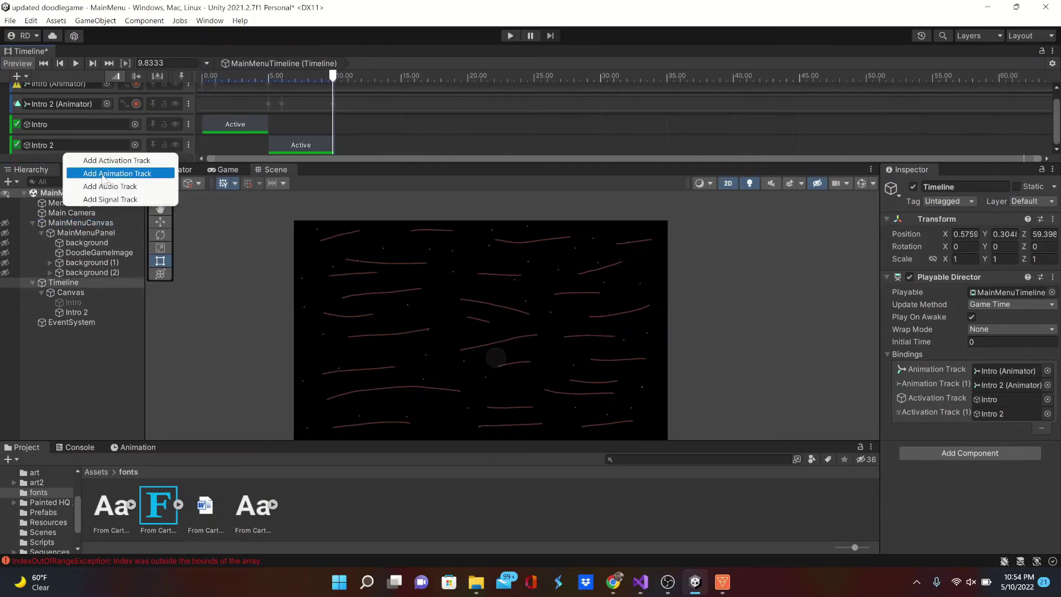
click(103, 175)
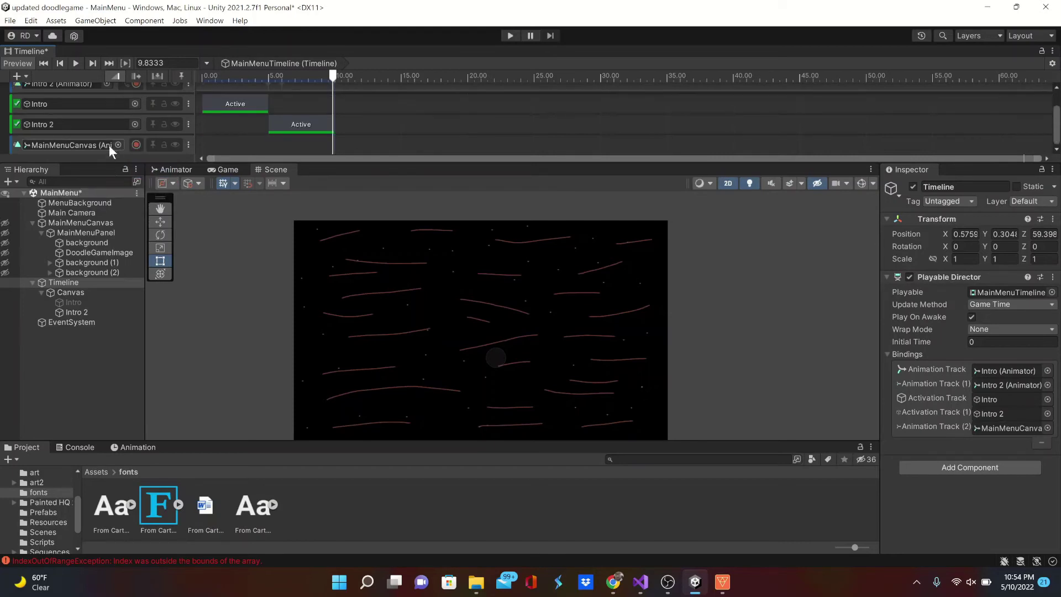
click(113, 147)
drag(119, 164, 141, 220)
Add a MainMenuCanvas Activation Track with its Active clip at 9.83 s and record the animation track.
right_click(138, 201)
click(193, 222)
drag(227, 200, 357, 194)
drag(74, 280, 72, 201)
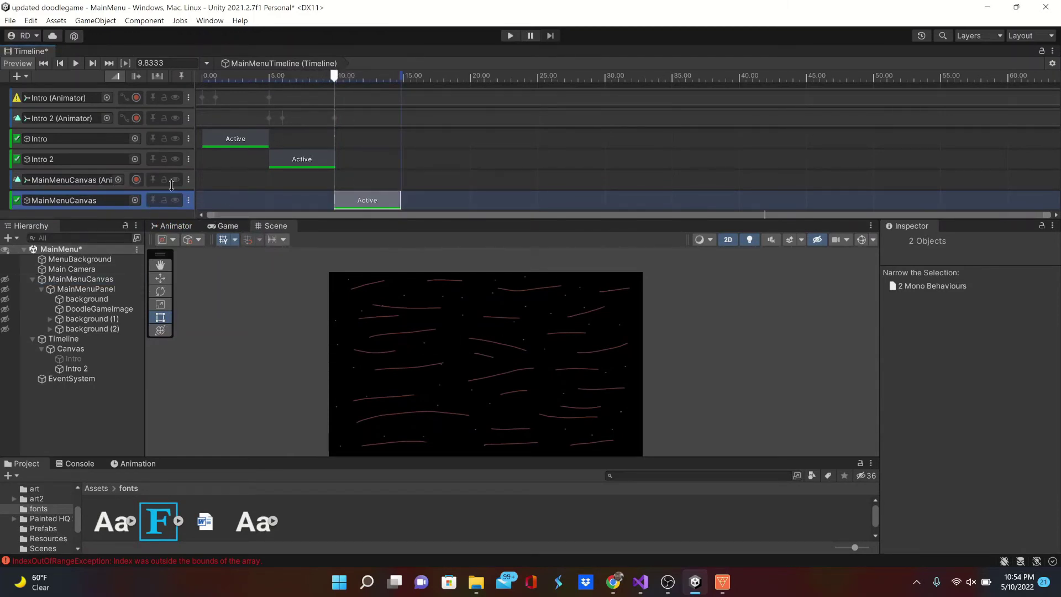
click(136, 180)
drag(338, 77, 343, 75)
Set the playhead to 9.95 s and add a second Animation Track.
click(58, 279)
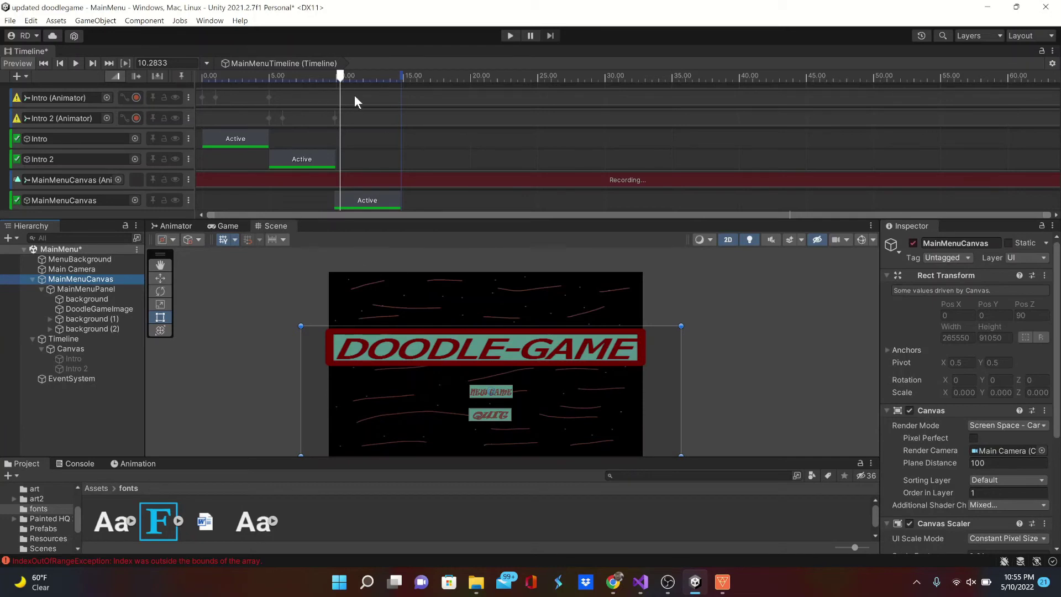
drag(341, 79, 337, 85)
scroll(492, 422, up, 5)
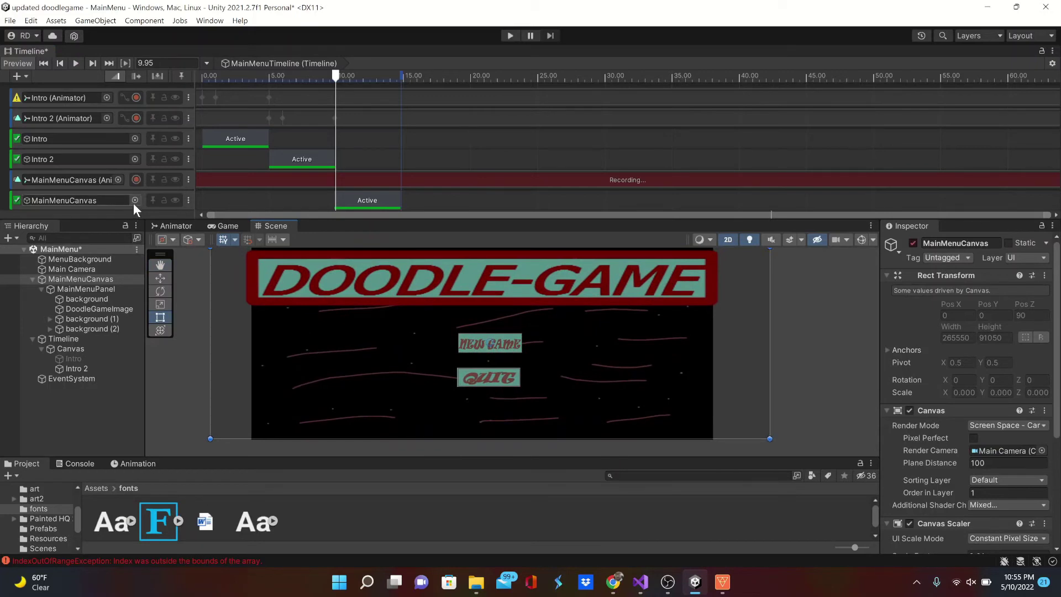
right_click(25, 184)
right_click(25, 185)
click(49, 221)
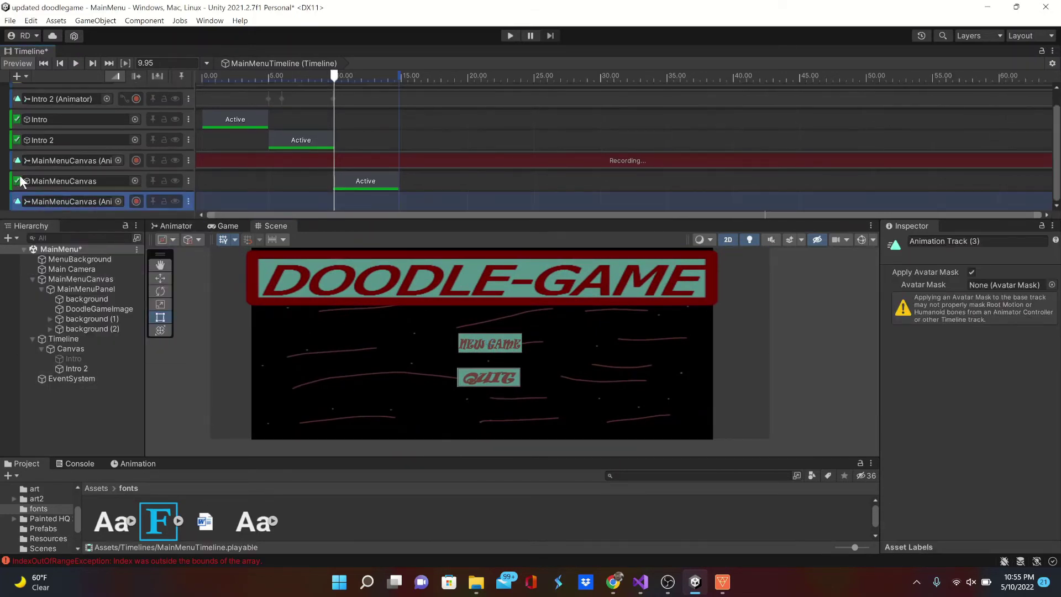
Bind background (1) and background (2) to the two animation tracks.
drag(22, 182, 24, 207)
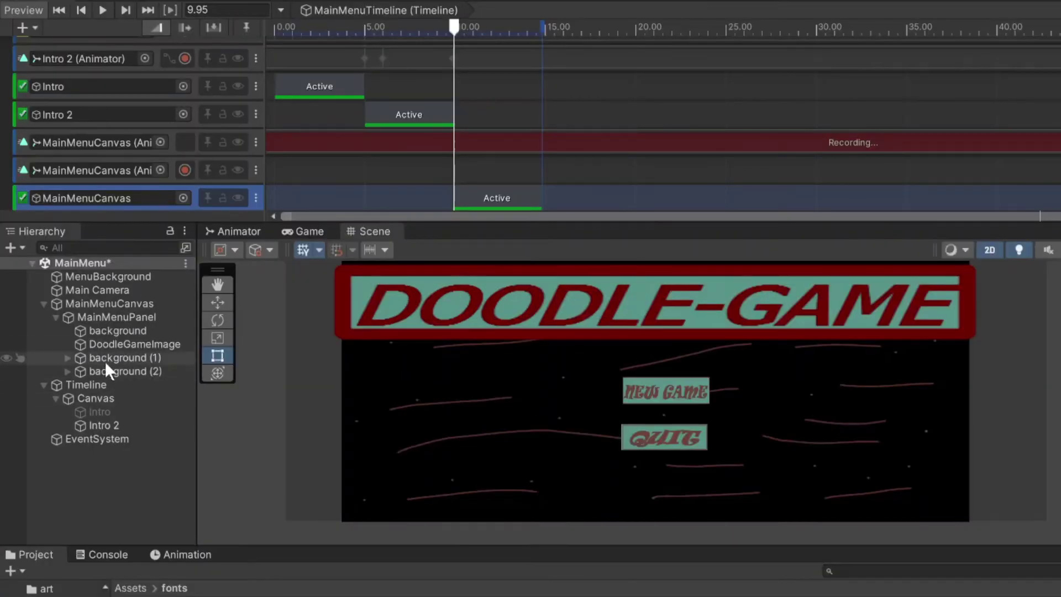
drag(77, 319, 85, 139)
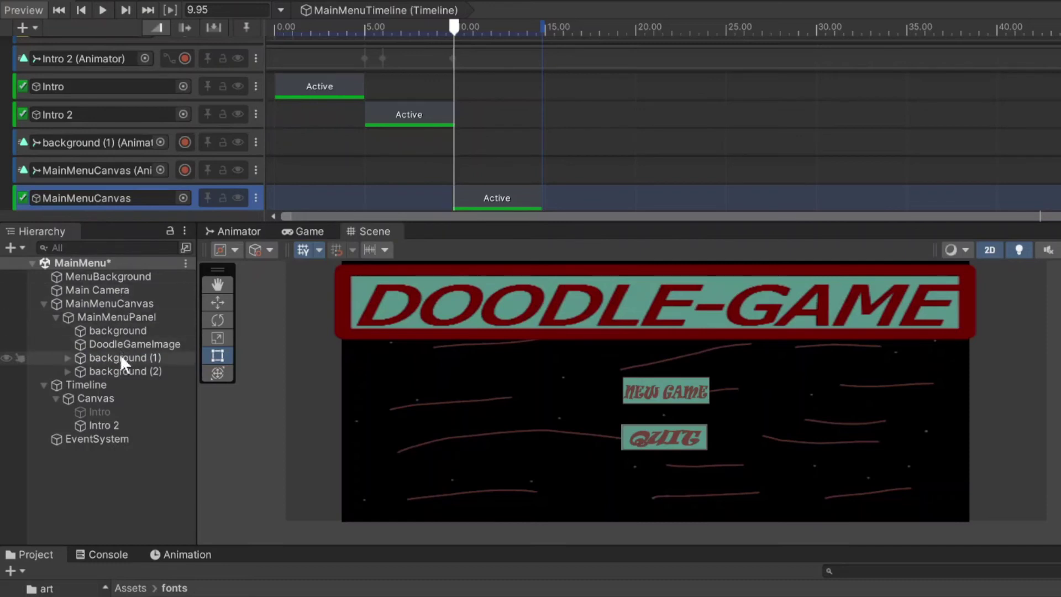
drag(121, 359, 95, 168)
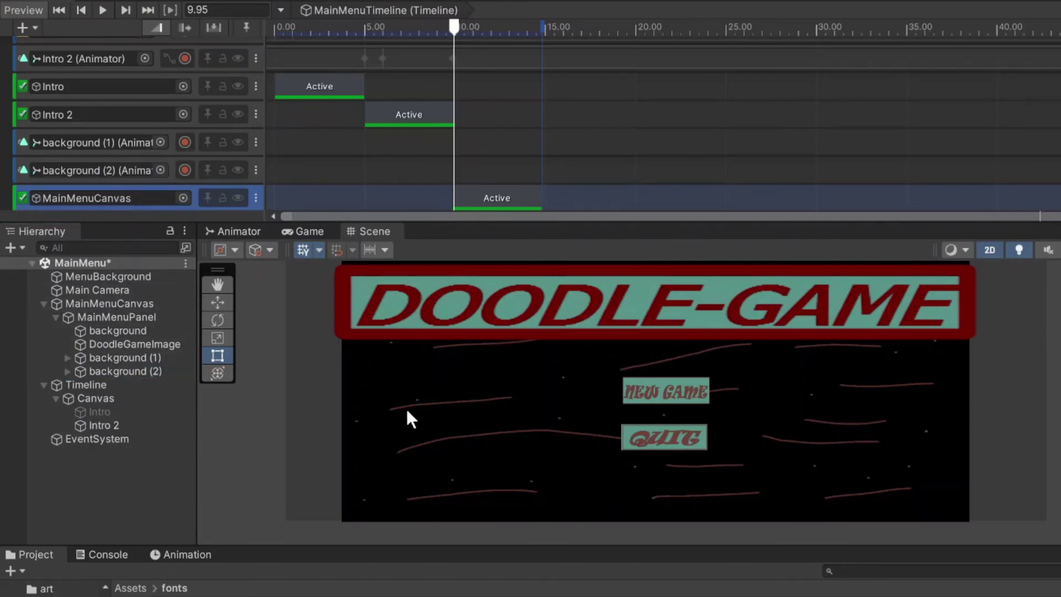
With both tracks recording, key NEW GAME and QUIT off-screen left at 9.95 s using the Move tool.
click(218, 303)
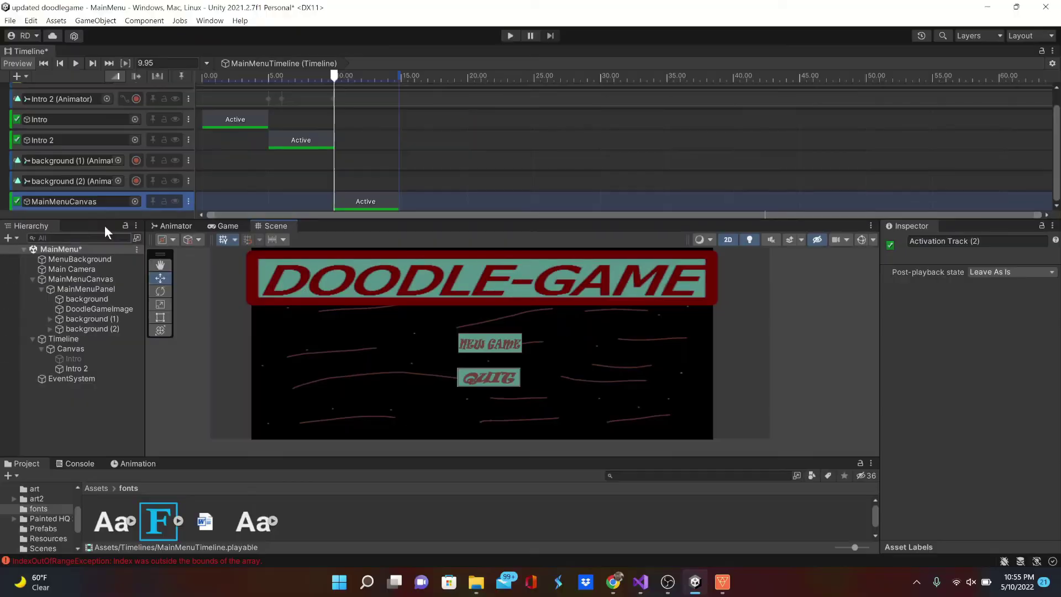
click(135, 160)
click(135, 181)
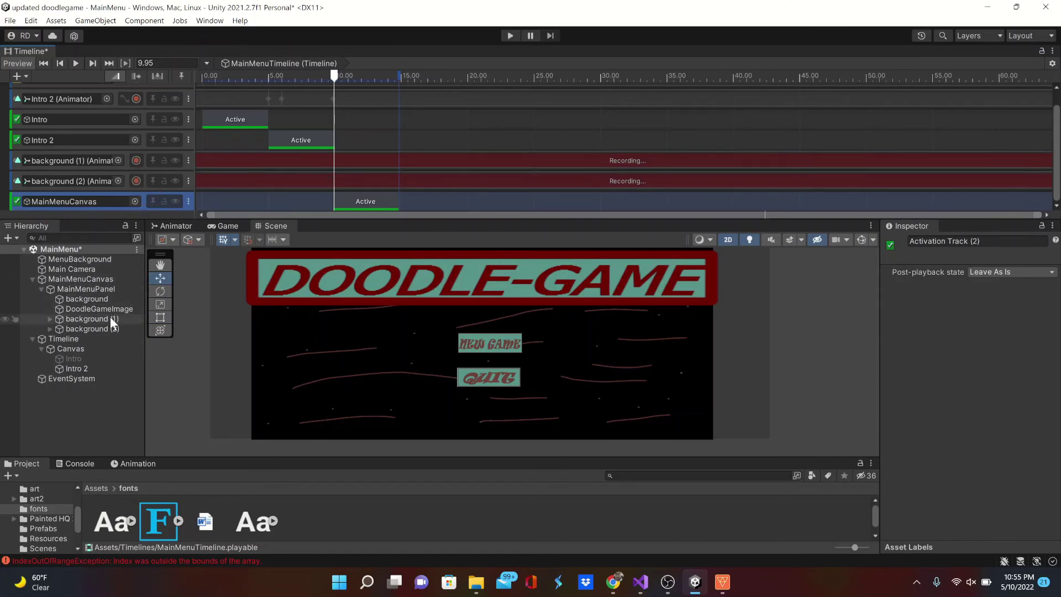
click(111, 318)
drag(535, 343, 222, 339)
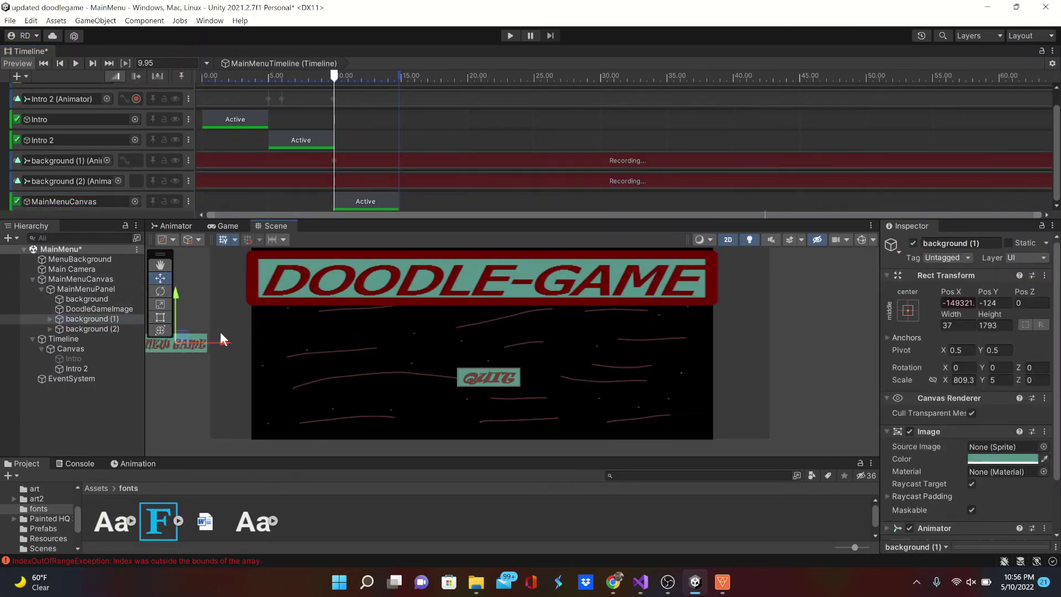
click(97, 329)
drag(532, 377, 217, 376)
Key NEW GAME at centre at 11.98 s and QUIT below it at 13.43 s, then stop recording.
drag(334, 76, 362, 83)
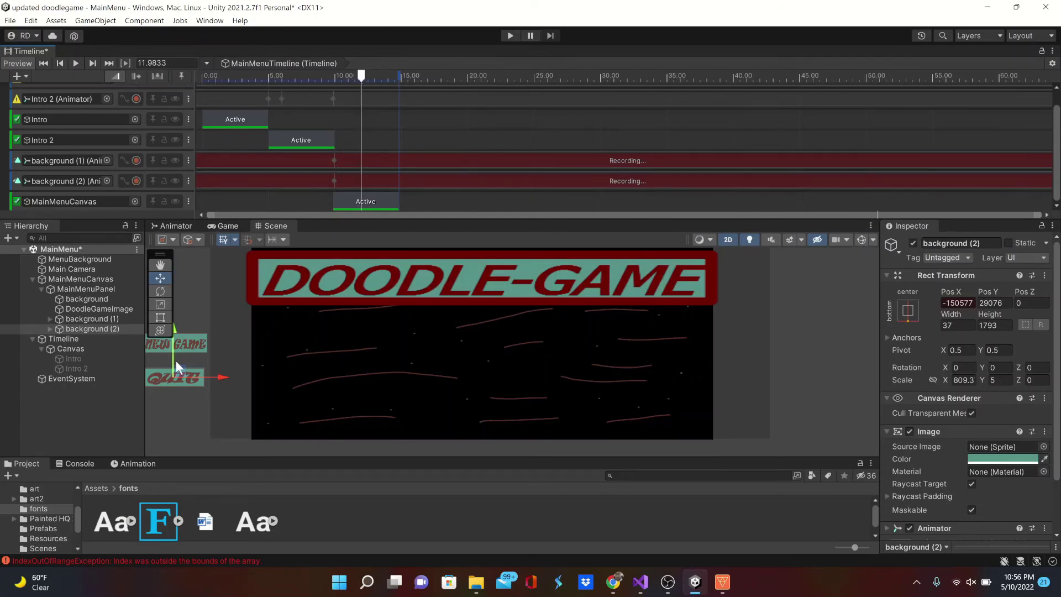
click(114, 319)
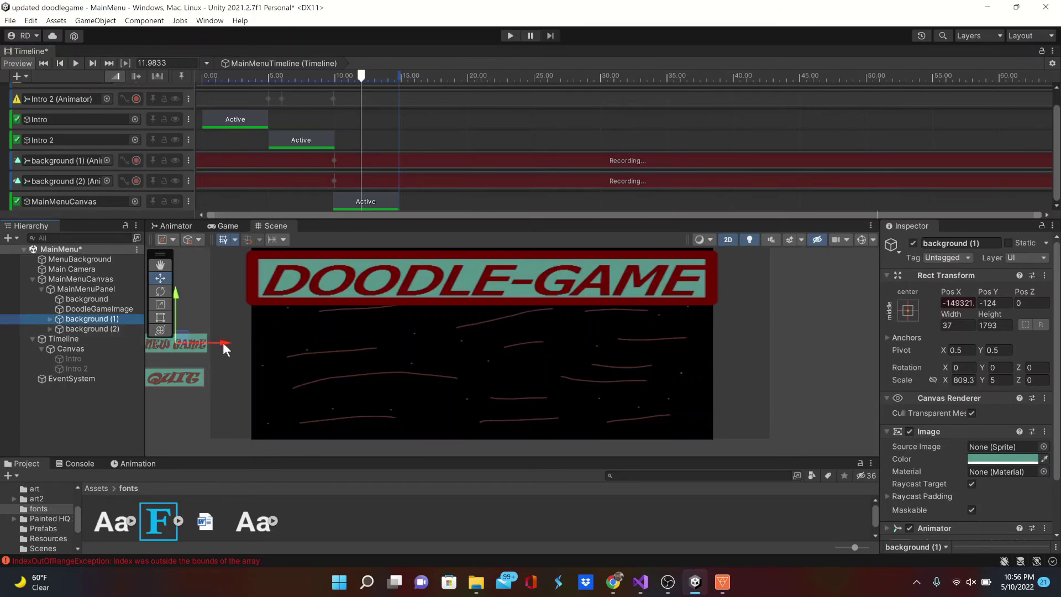
drag(223, 343, 532, 462)
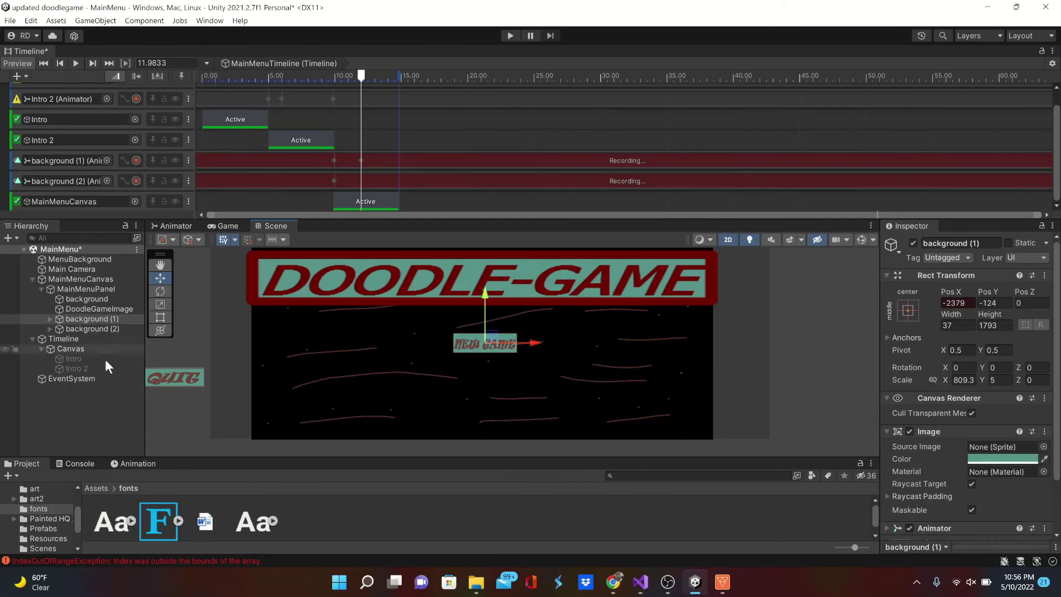
drag(373, 81, 380, 86)
click(111, 328)
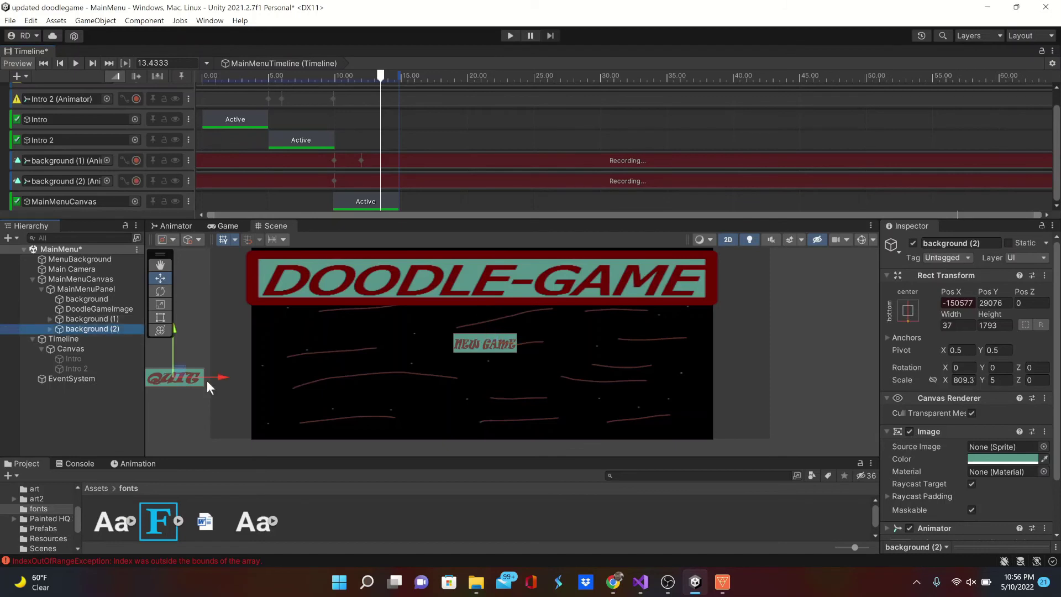
drag(227, 376, 535, 504)
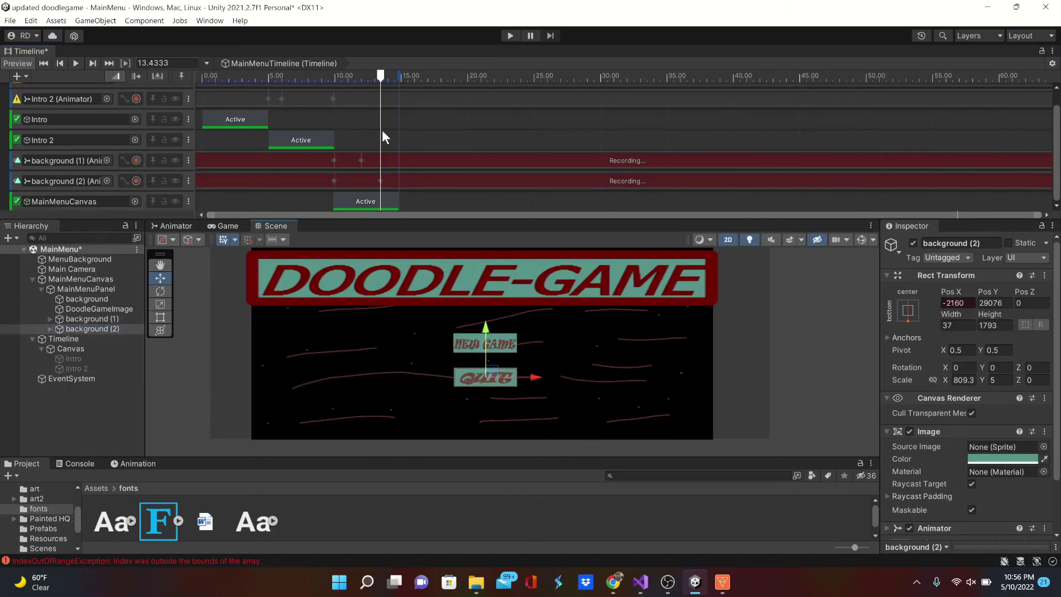
click(135, 160)
click(134, 174)
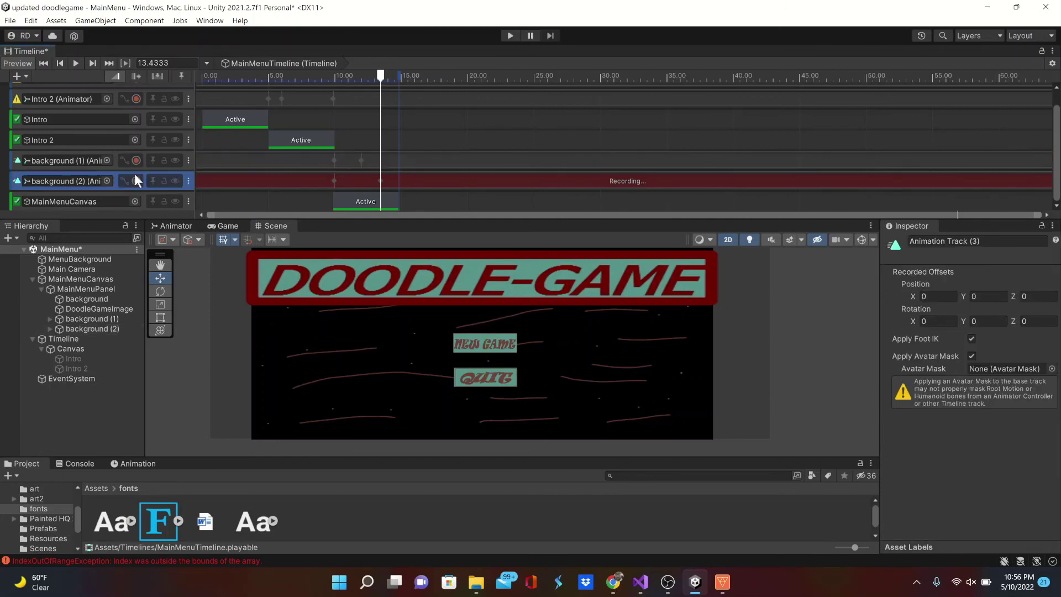
Play the scene, watch the intro and button slide-in, then launch DooDleVersept1 from NEW GAME.
click(511, 35)
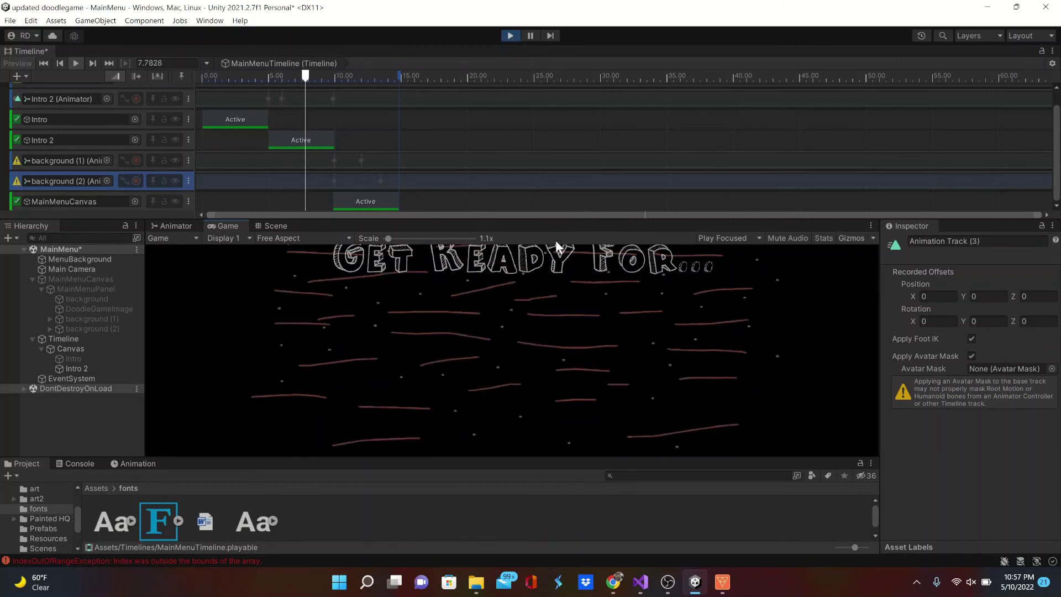
drag(549, 219, 548, 198)
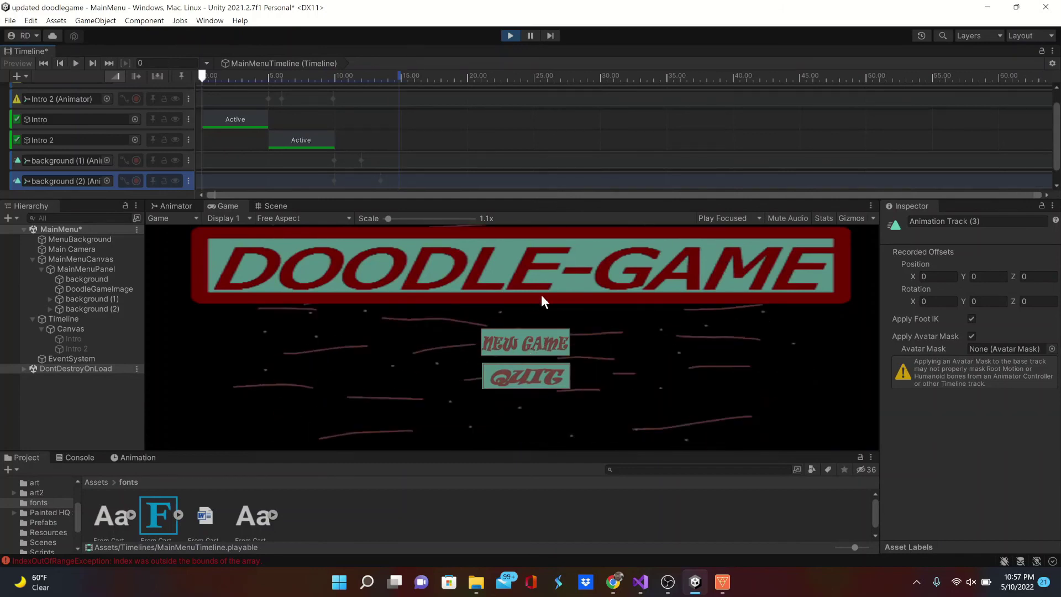
click(539, 344)
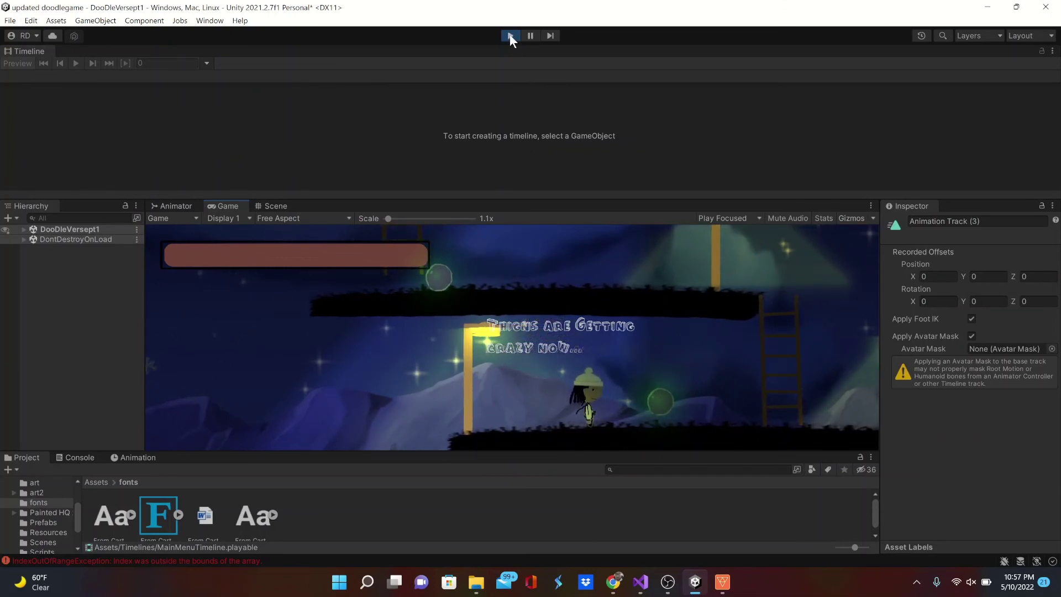
Exit Play mode, returning to the MainMenu scene's DOODLE-GAME menu with New Game and Quit.
click(509, 35)
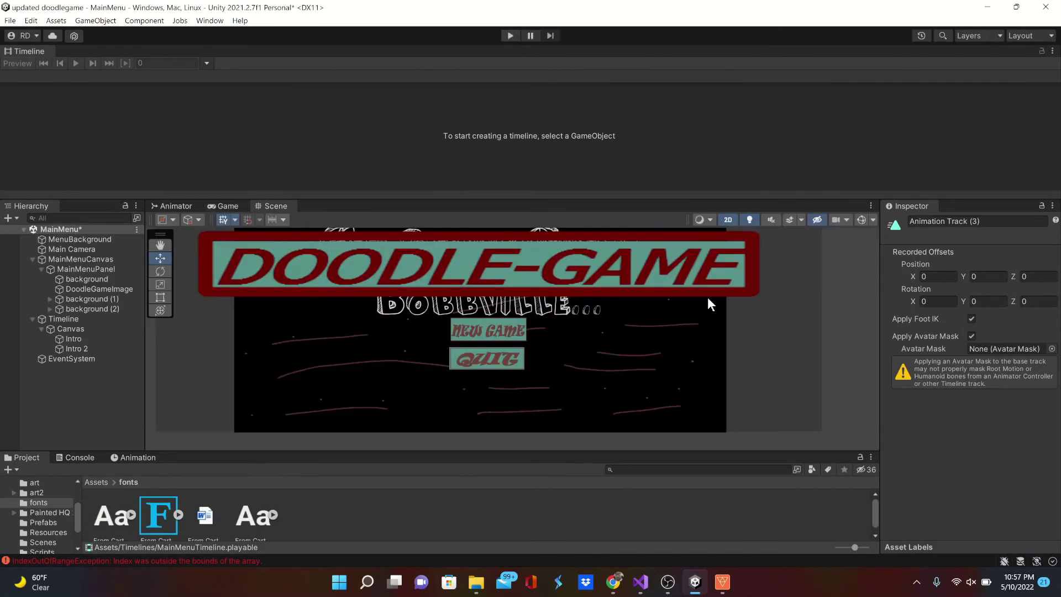
scroll(710, 304, down, 1)
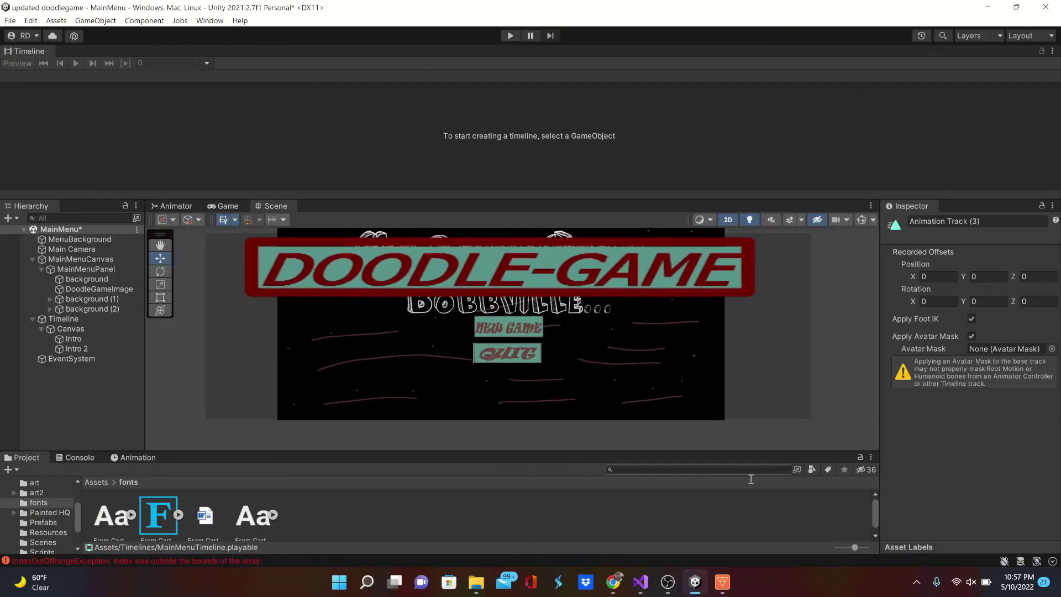
mouse_move(671, 587)
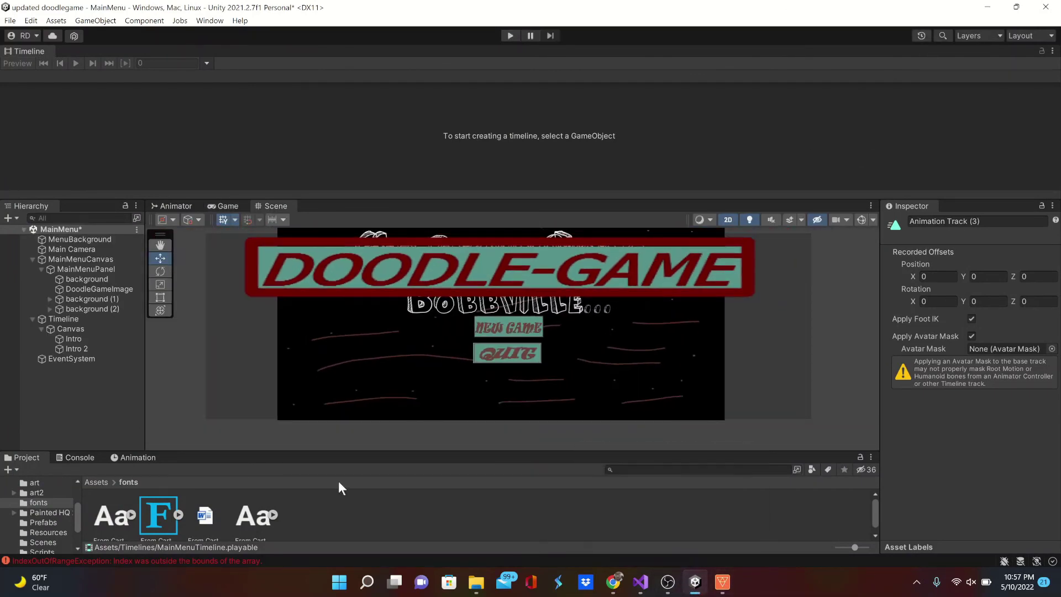